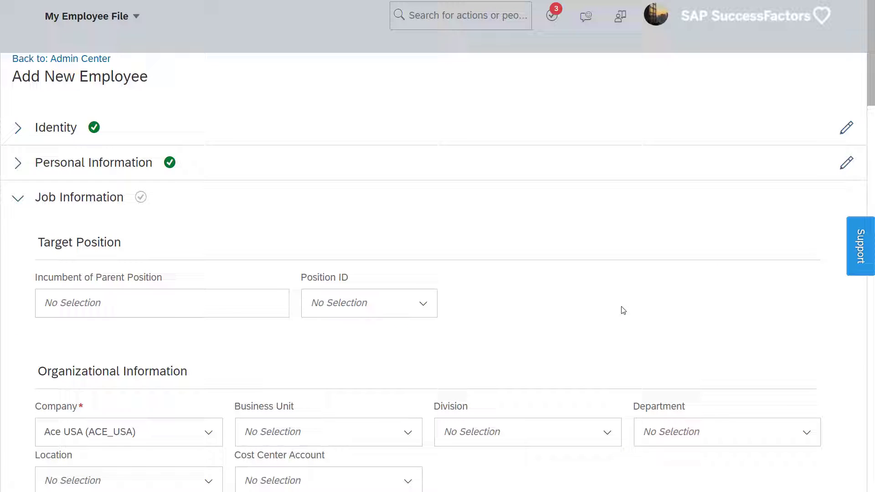
- Check the Garage options, then set the new hire's Location to Arlington, Virginia (US_DCM)
{"action": "scroll", "coordinate": [623, 311], "scroll_direction": "down", "scroll_amount": 5}
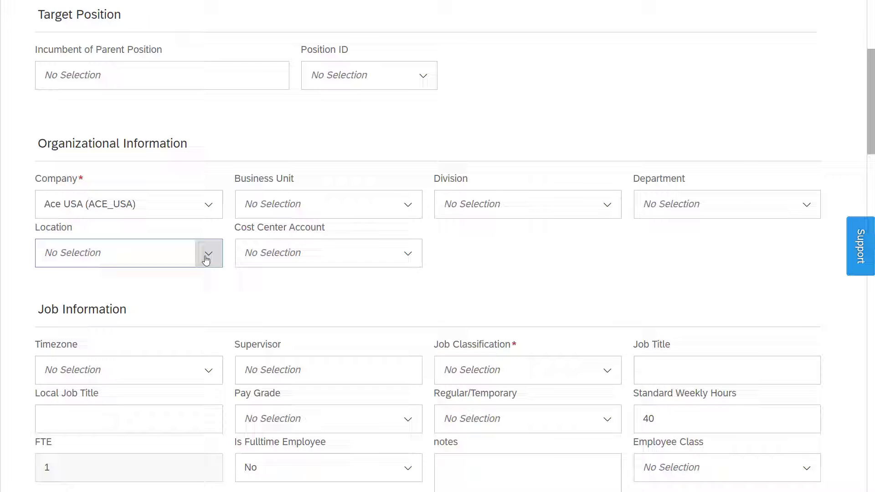
{"action": "scroll", "coordinate": [207, 259], "scroll_direction": "down", "scroll_amount": 10}
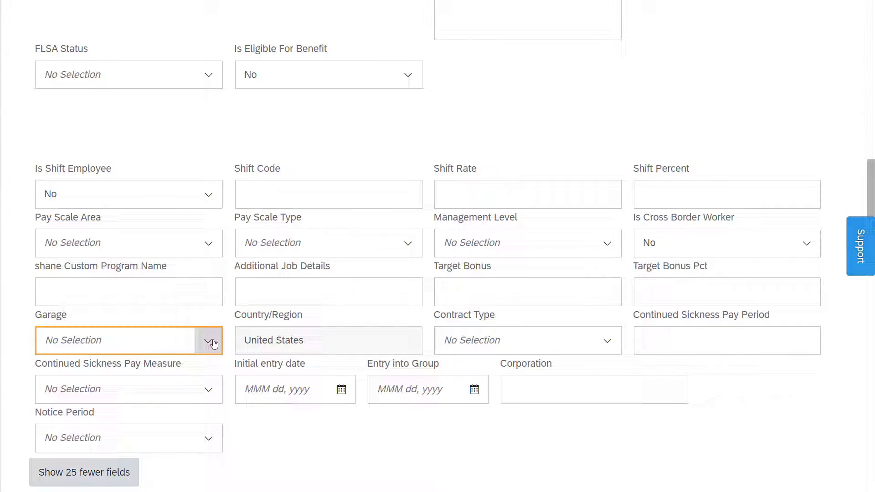
{"action": "left_click", "coordinate": [212, 342]}
{"action": "scroll", "coordinate": [215, 343], "scroll_direction": "up", "scroll_amount": 10}
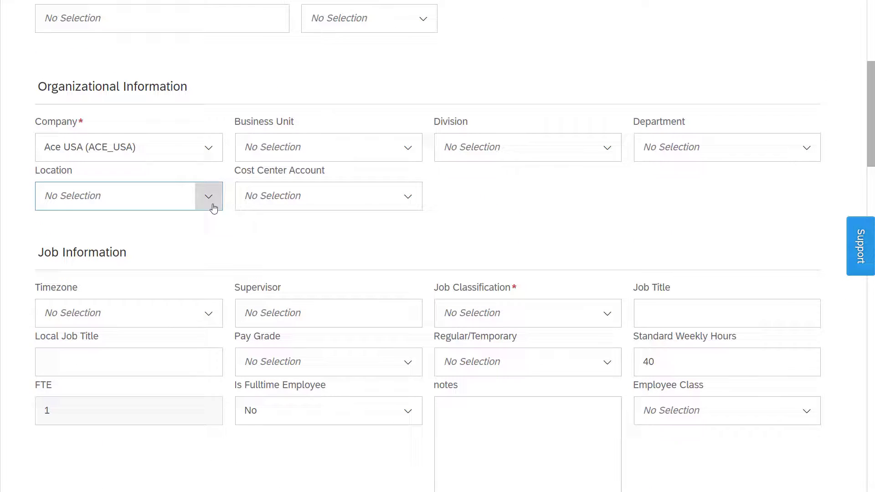
{"action": "left_click", "coordinate": [212, 204]}
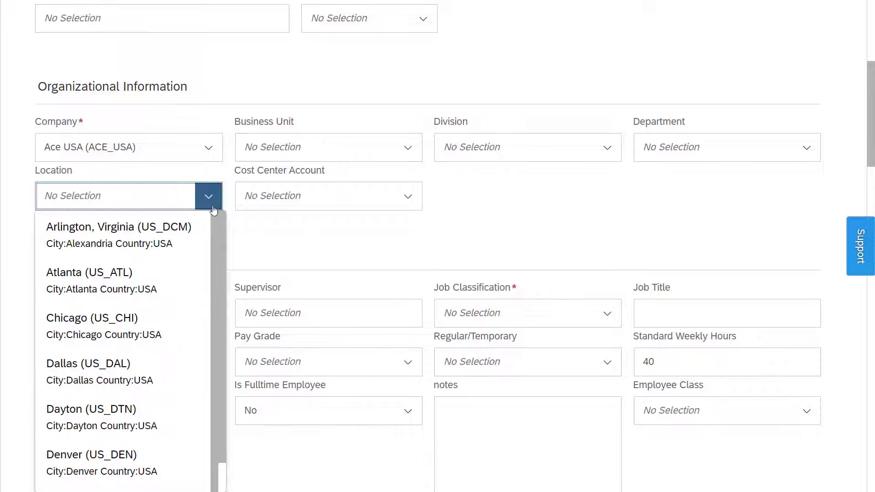
{"action": "left_click", "coordinate": [207, 234]}
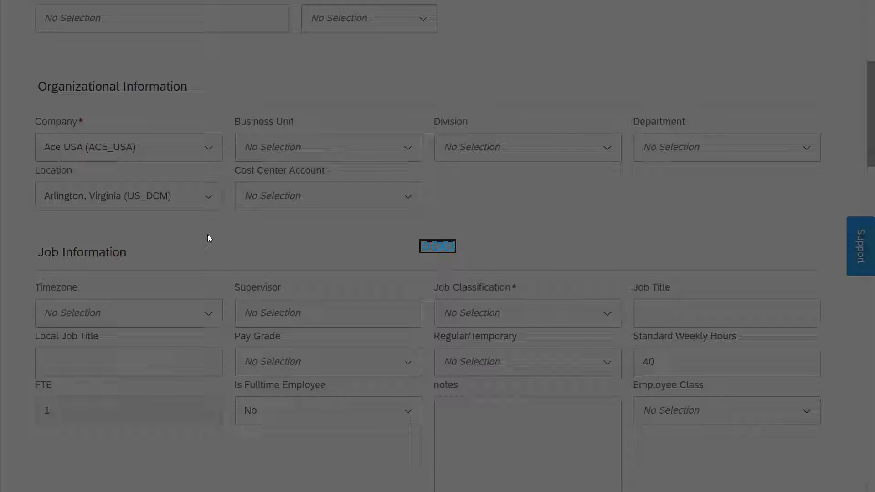
- Choose Amidi as the Garage for the Arlington location
{"action": "scroll", "coordinate": [207, 235], "scroll_direction": "down", "scroll_amount": 5}
{"action": "scroll", "coordinate": [209, 238], "scroll_direction": "down", "scroll_amount": 7}
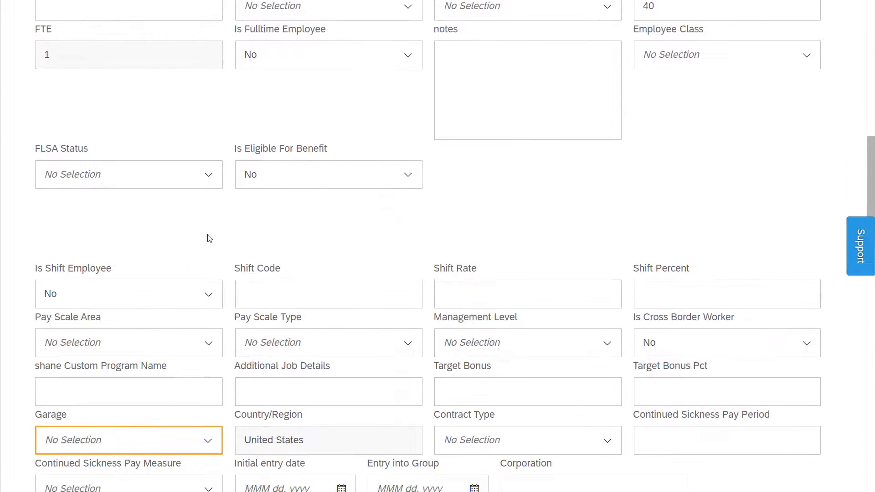
{"action": "left_click", "coordinate": [209, 231]}
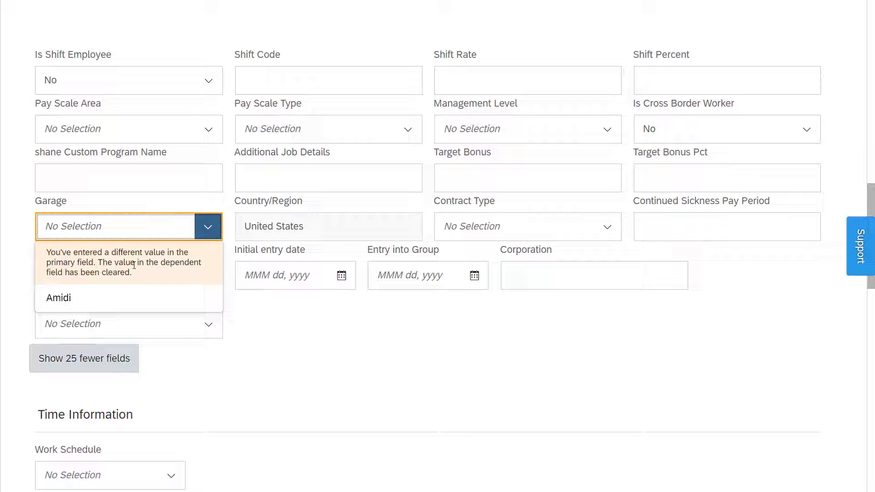
{"action": "left_click", "coordinate": [68, 298]}
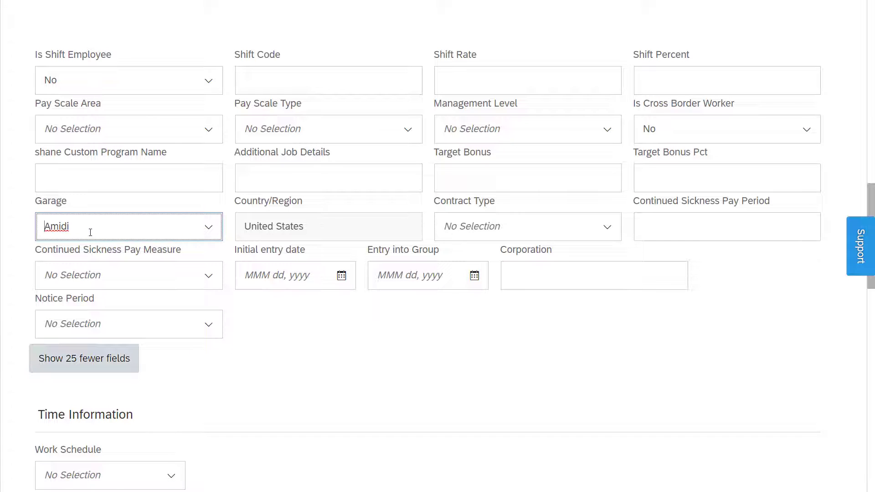
- Switch Location to Atlanta (US_ATL) and confirm the Garage list shows no data
{"action": "scroll", "coordinate": [90, 232], "scroll_direction": "up", "scroll_amount": 12}
{"action": "left_click", "coordinate": [208, 196]}
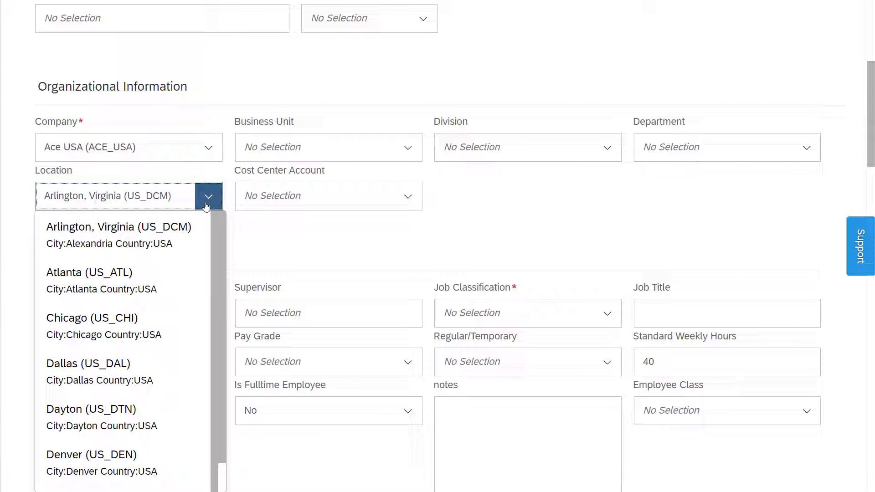
{"action": "left_click", "coordinate": [178, 288]}
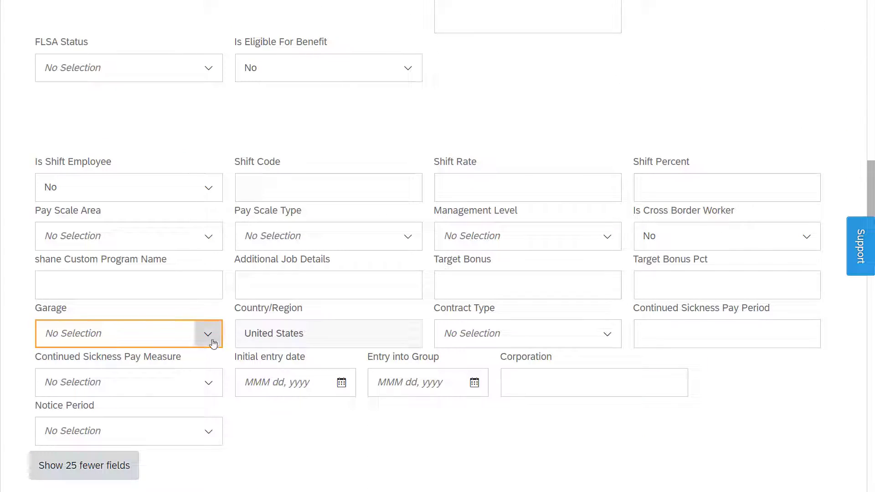
{"action": "left_click", "coordinate": [211, 339]}
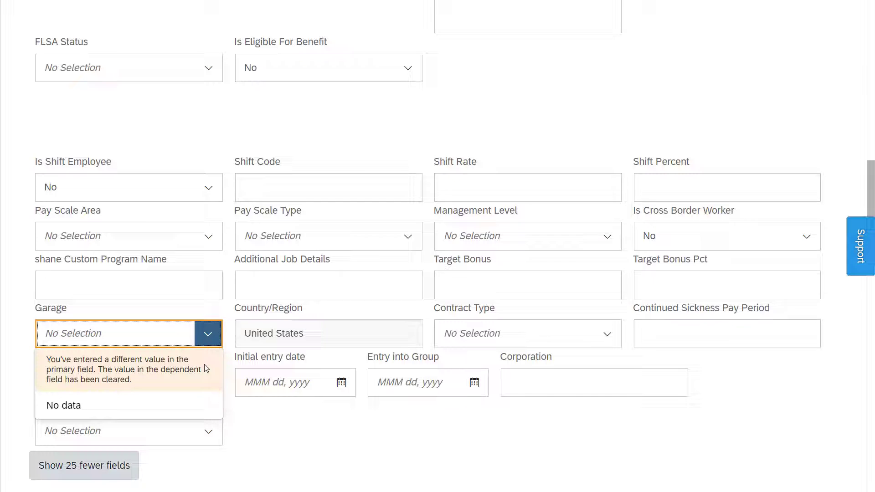
{"action": "left_click", "coordinate": [196, 410]}
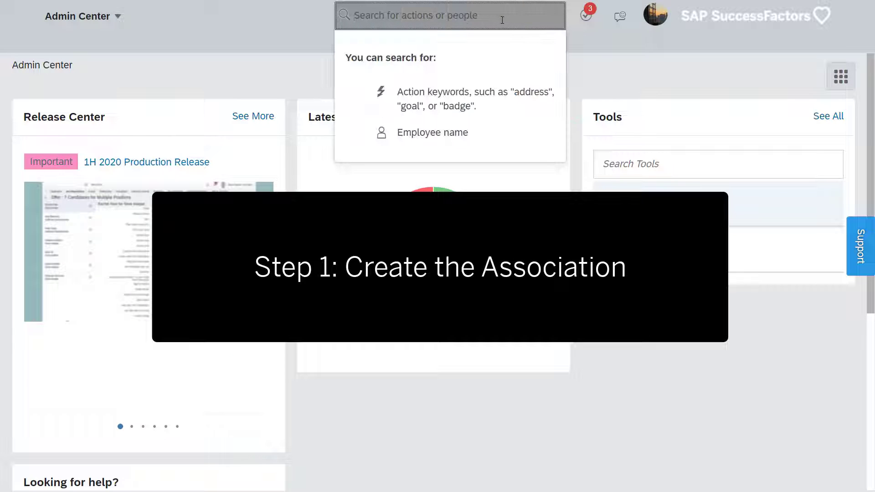
- In Configure Object Definitions, search Object Definition for 'garage' and open Garage
{"action": "type", "text": "obje"}
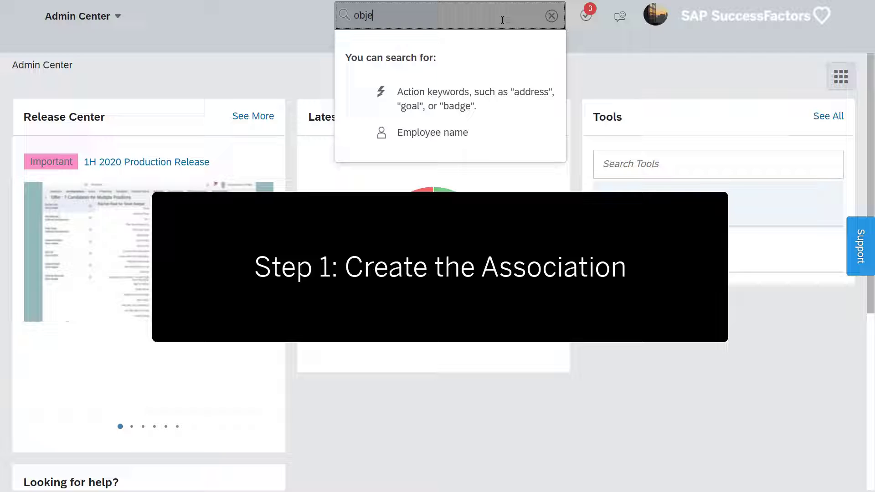
{"action": "type", "text": "ct defini"}
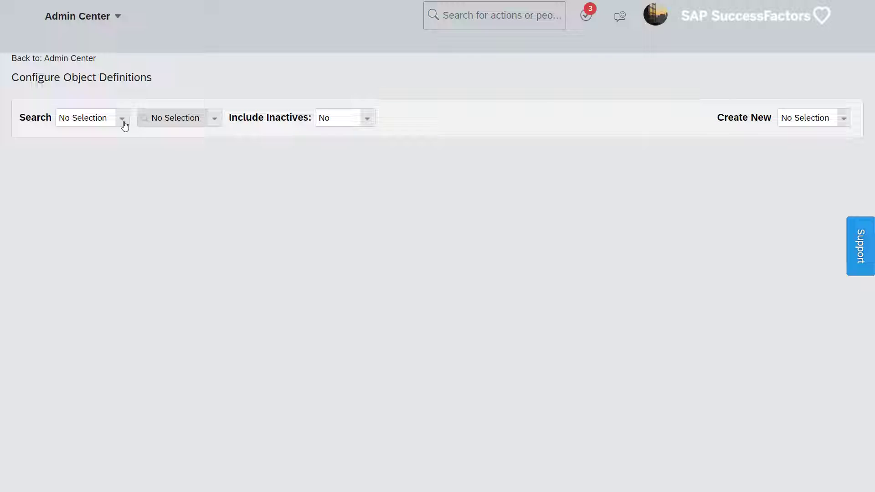
{"action": "left_click", "coordinate": [124, 124]}
{"action": "left_click", "coordinate": [128, 164]}
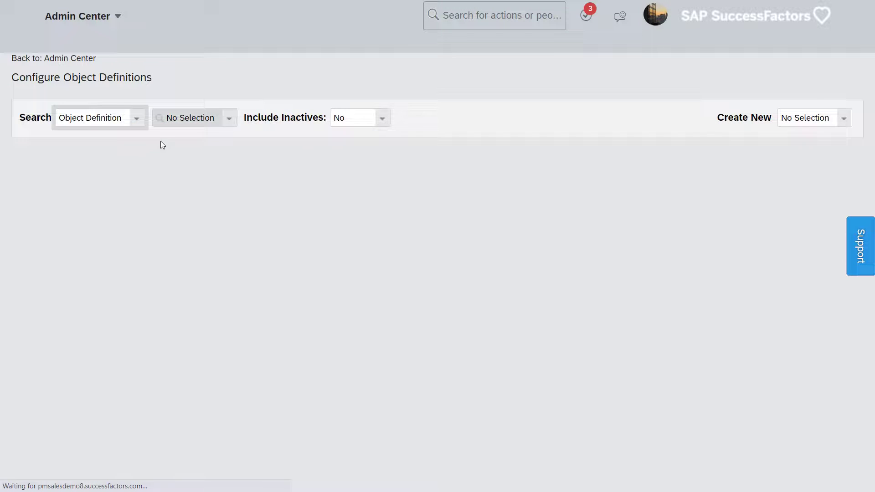
{"action": "left_click", "coordinate": [182, 122]}
{"action": "type", "text": "gar"}
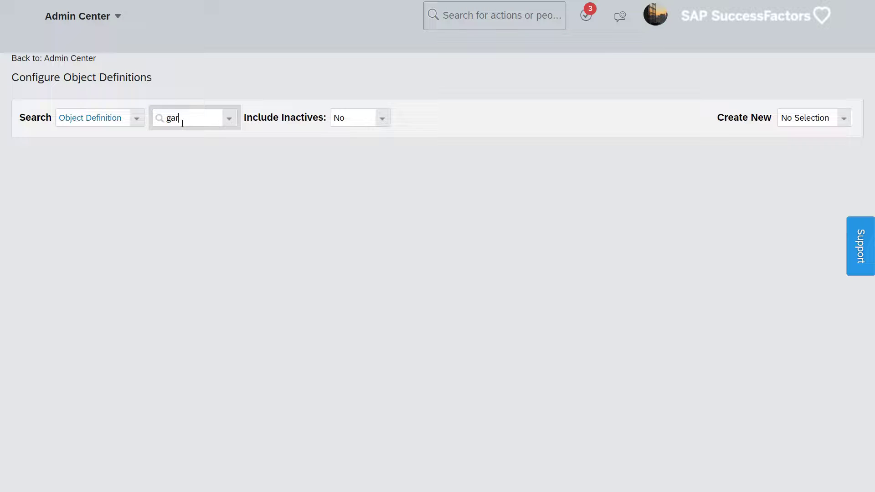
{"action": "type", "text": "age"}
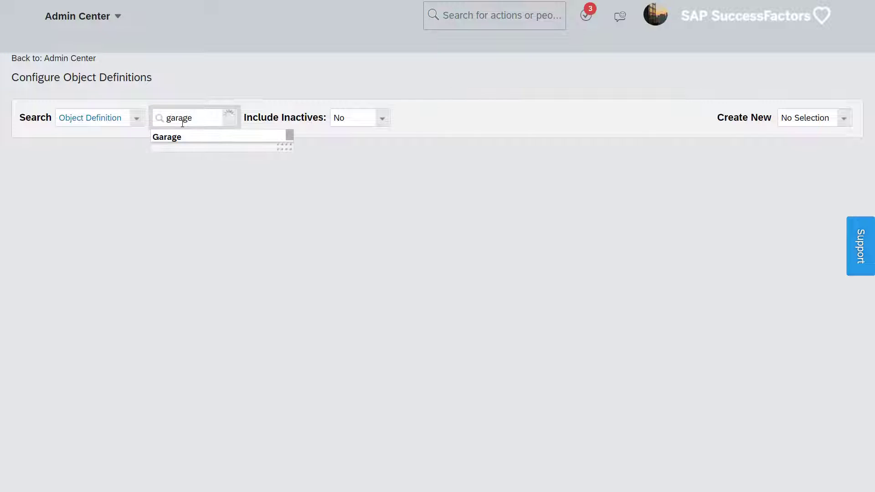
{"action": "left_click", "coordinate": [215, 138]}
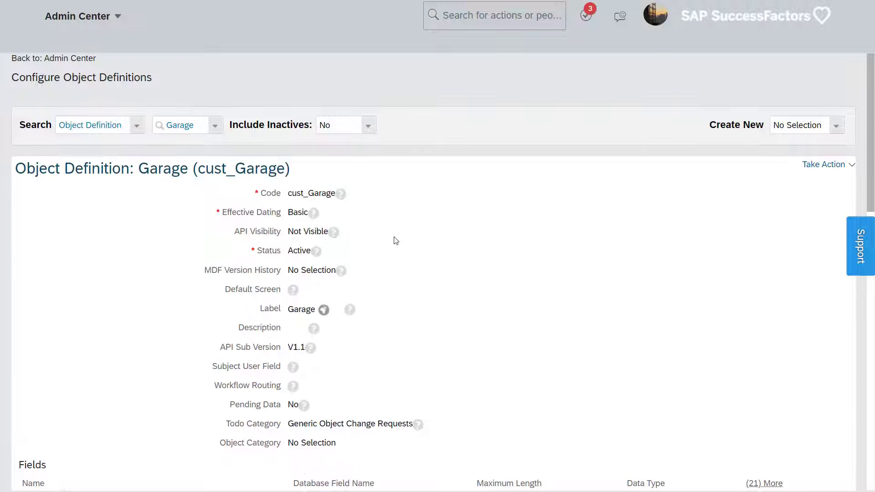
- Put the Garage definition into correction mode and add an association named toLocation
{"action": "left_click", "coordinate": [815, 166]}
{"action": "left_click", "coordinate": [765, 182]}
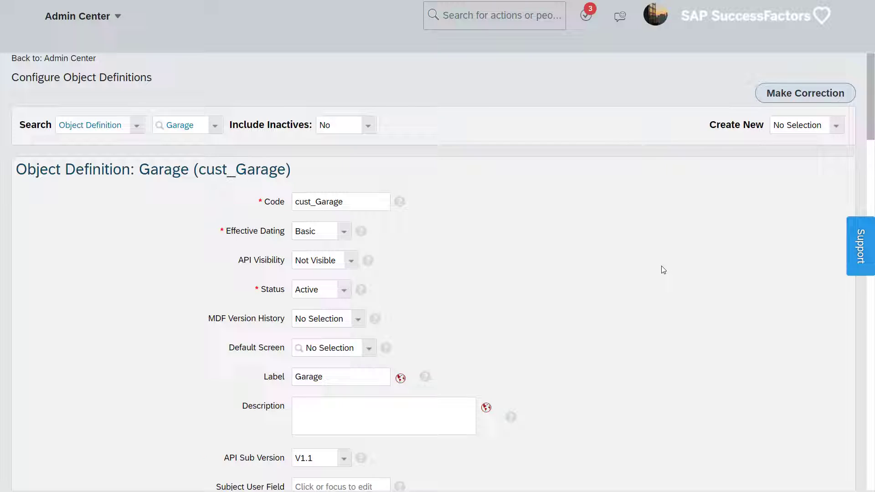
{"action": "scroll", "coordinate": [661, 266], "scroll_direction": "down", "scroll_amount": 10}
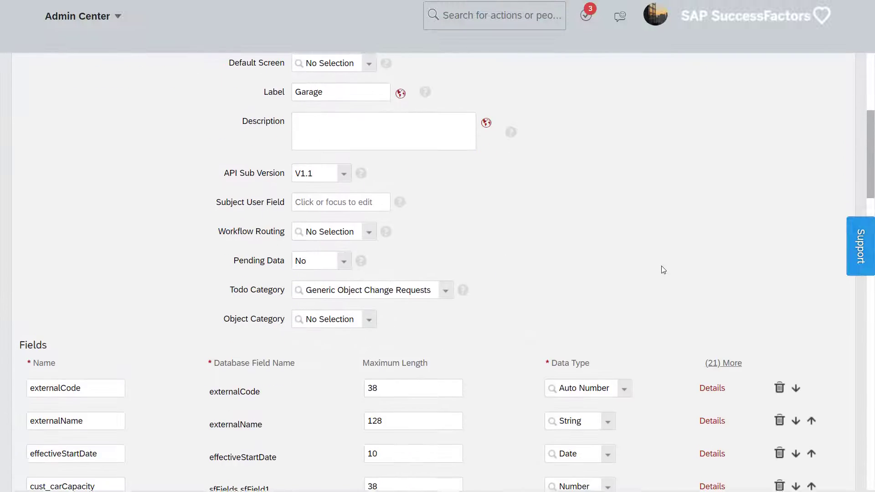
{"action": "scroll", "coordinate": [660, 266], "scroll_direction": "down", "scroll_amount": 12}
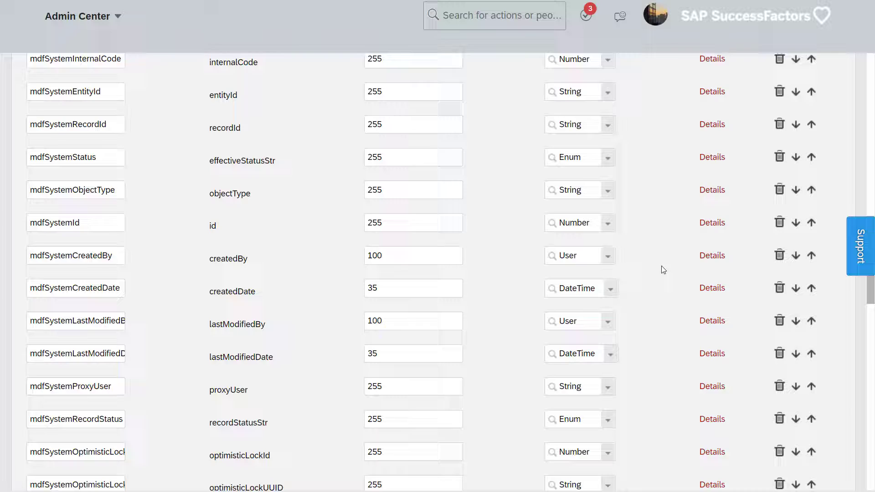
{"action": "scroll", "coordinate": [661, 267], "scroll_direction": "down", "scroll_amount": 3}
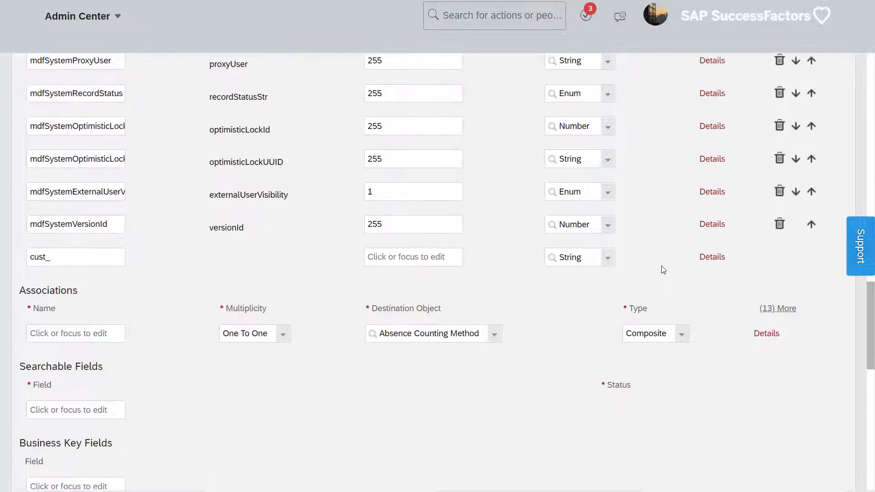
{"action": "left_click", "coordinate": [101, 331]}
{"action": "type", "text": "to"}
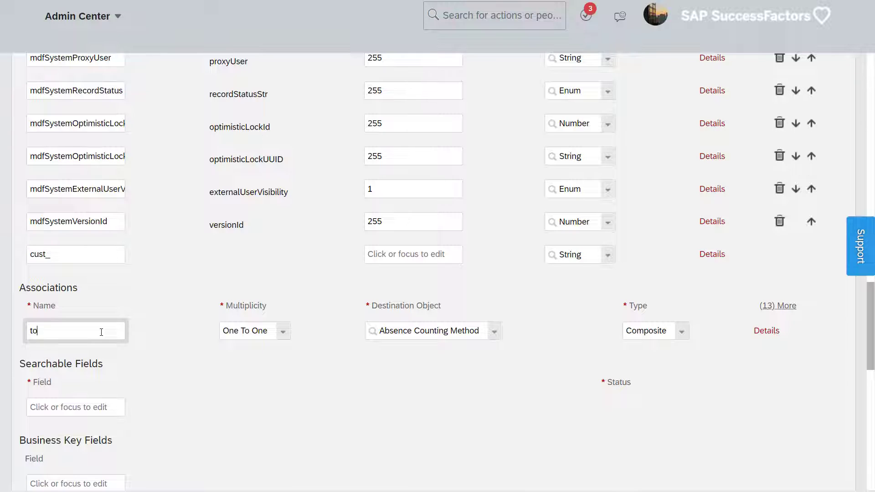
{"action": "type", "text": "Location"}
{"action": "key", "text": "Tab"}
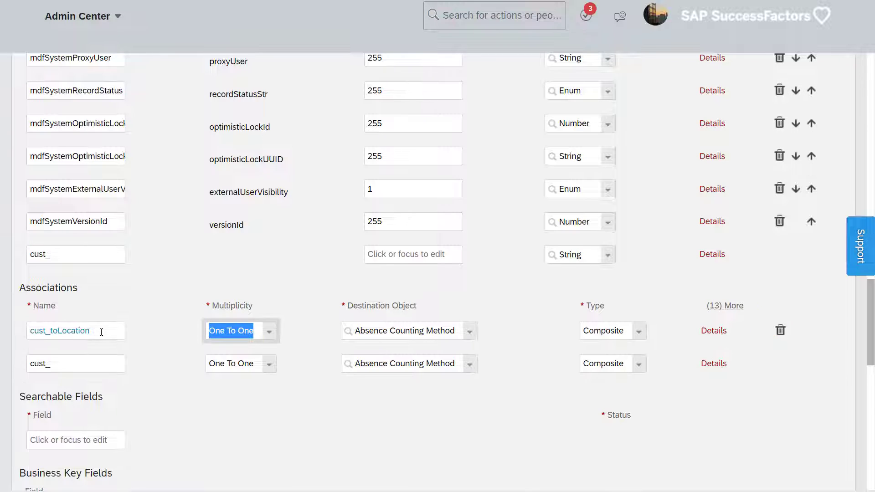
- Set the toLocation association to One To Many with destination object 'Location'
{"action": "left_click", "coordinate": [269, 332]}
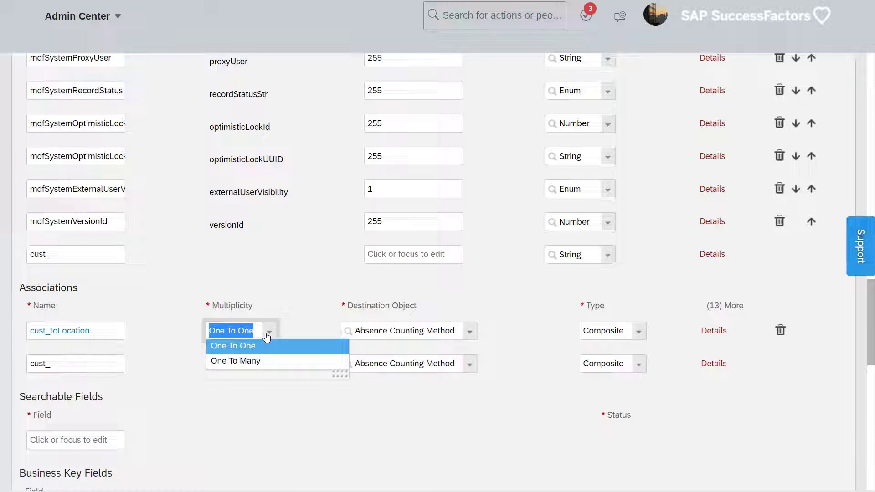
{"action": "left_click", "coordinate": [265, 361]}
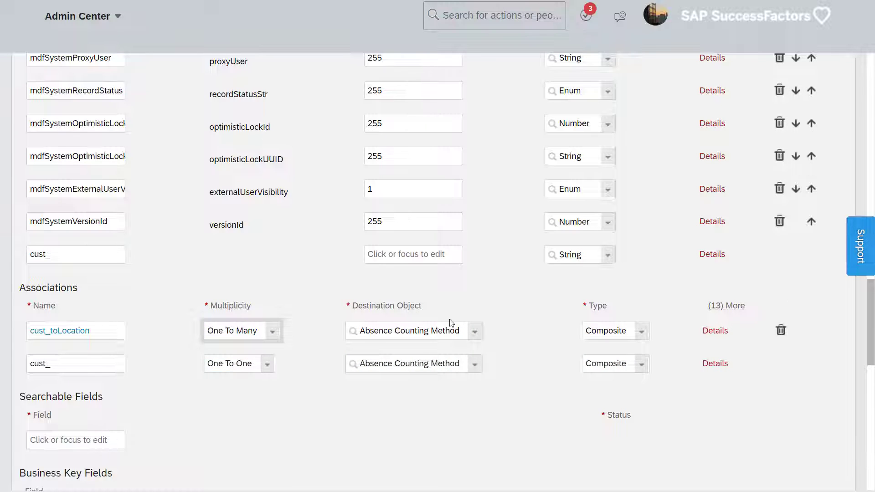
{"action": "left_click", "coordinate": [431, 333]}
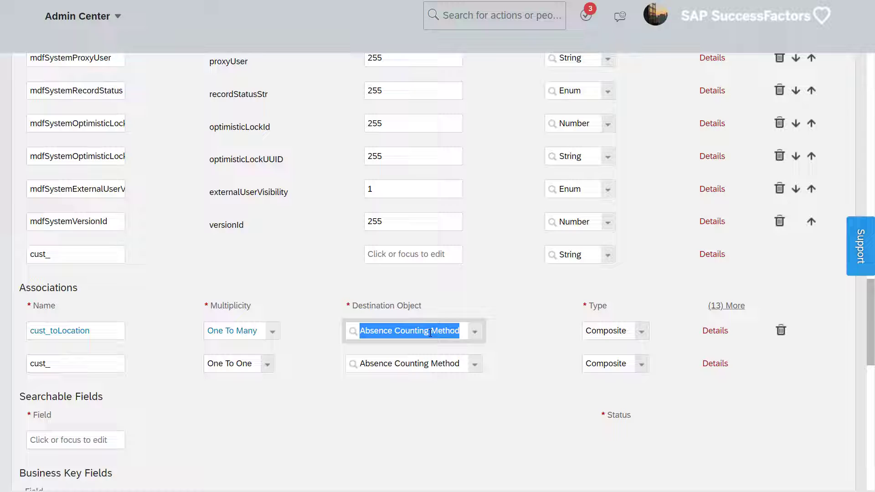
{"action": "type", "text": "Location"}
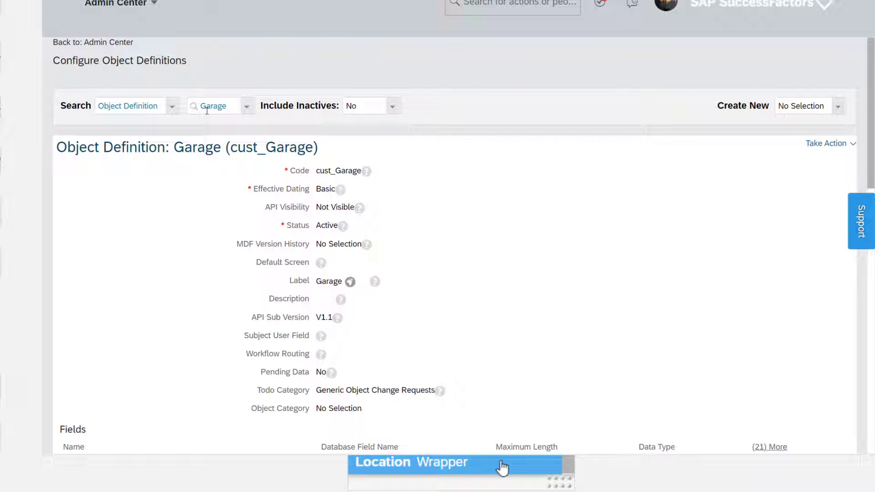
- Open the Location Wrapper object definition and inspect its externalCode field's details
{"action": "double_click", "coordinate": [207, 110]}
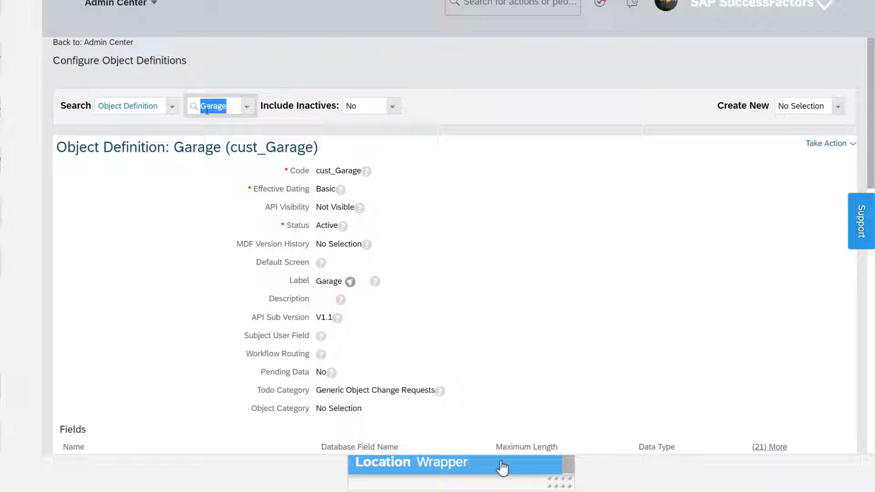
{"action": "type", "text": "location"}
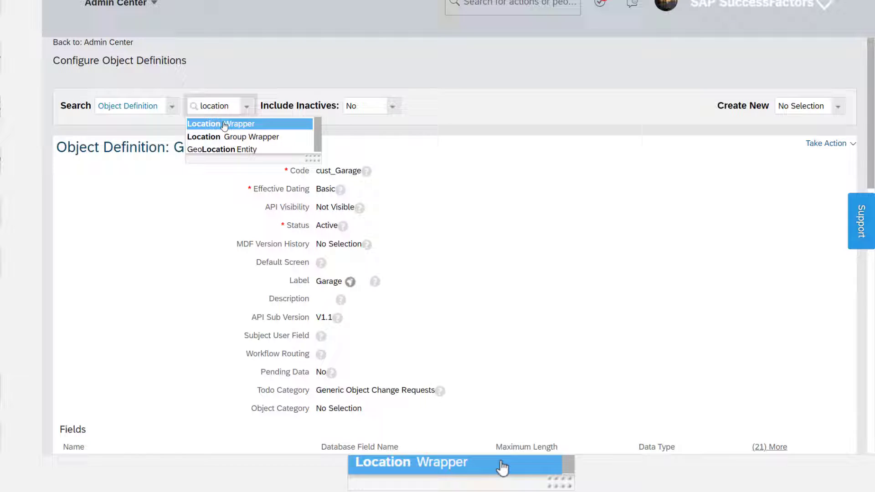
{"action": "left_click", "coordinate": [222, 123]}
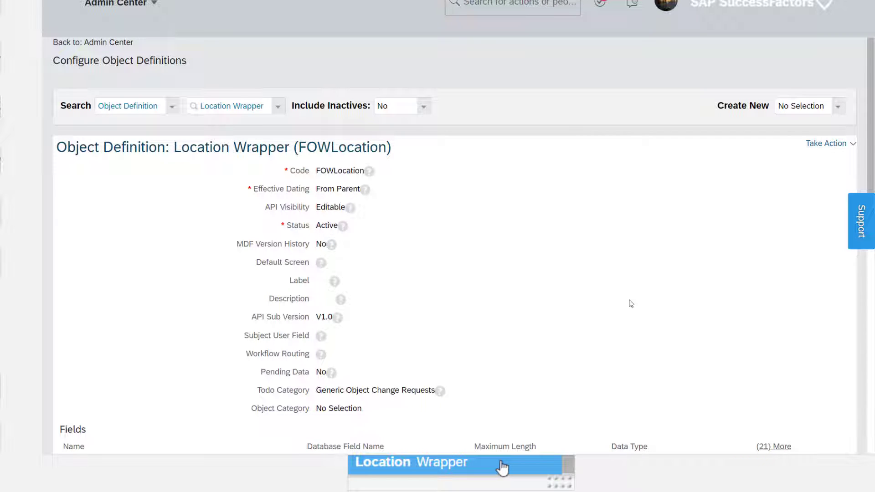
{"action": "scroll", "coordinate": [630, 303], "scroll_direction": "down", "scroll_amount": 7}
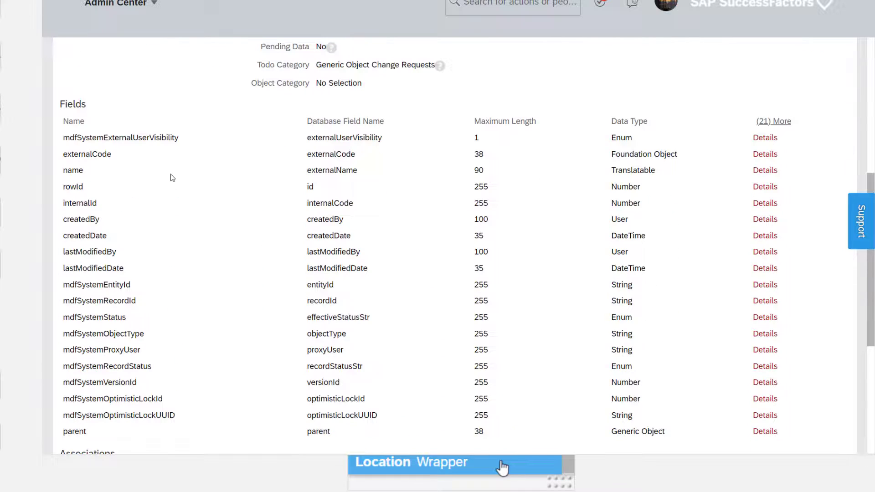
{"action": "left_click_drag", "start_coordinate": [63, 154], "coordinate": [147, 157]}
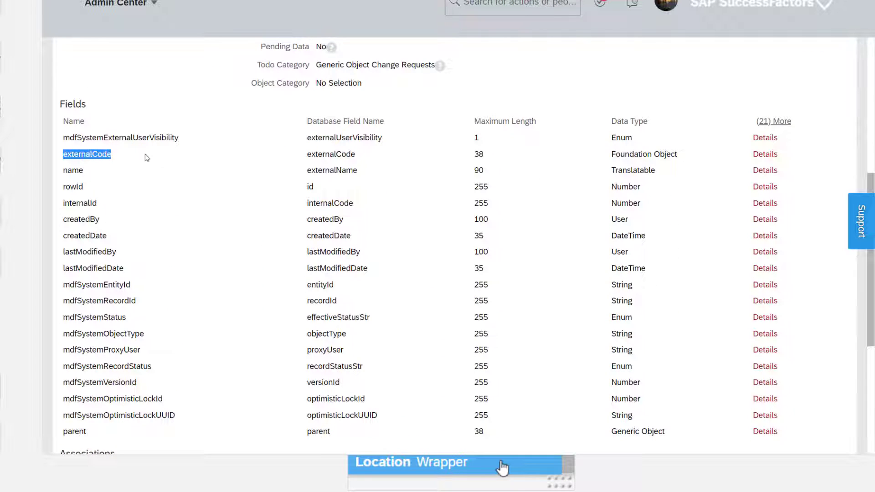
{"action": "left_click", "coordinate": [760, 156]}
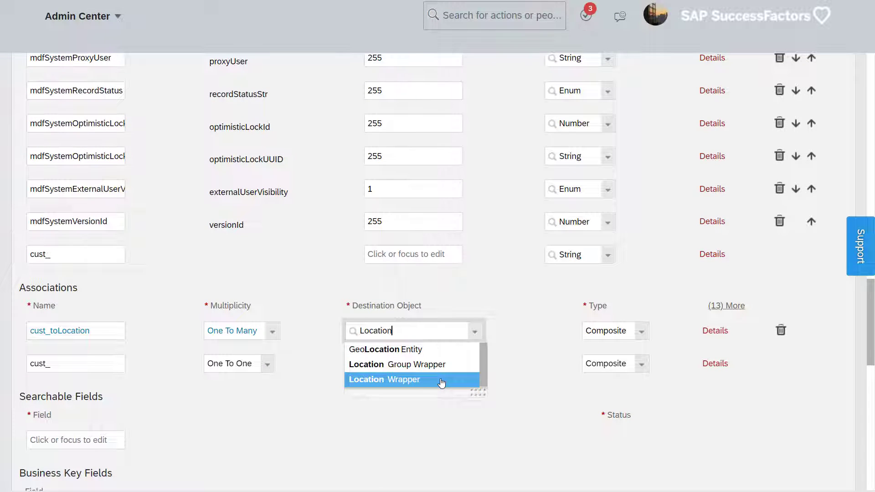
- Point cust_toLocation at Location Wrapper, give it the label 'Location', and save Garage
{"action": "left_click", "coordinate": [441, 381]}
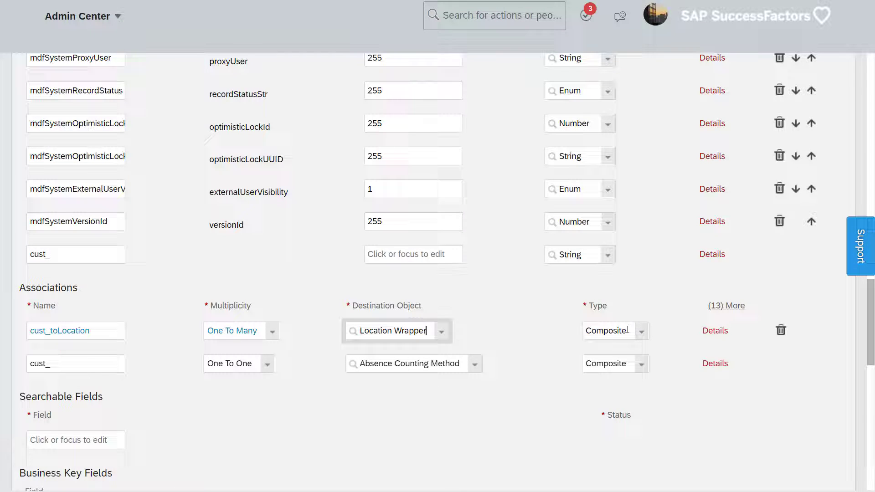
{"action": "left_click", "coordinate": [713, 337]}
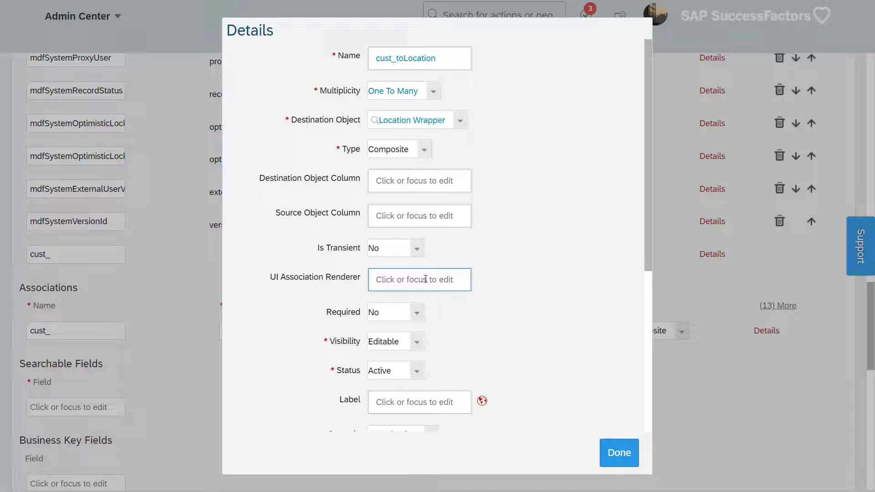
{"action": "scroll", "coordinate": [415, 318], "scroll_direction": "down", "scroll_amount": 1}
{"action": "left_click", "coordinate": [395, 338]}
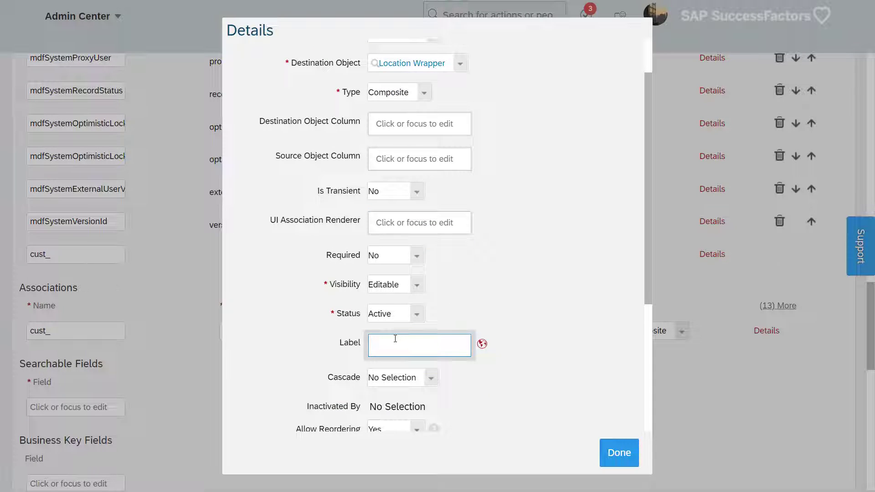
{"action": "type", "text": "Location"}
{"action": "left_click", "coordinate": [539, 369]}
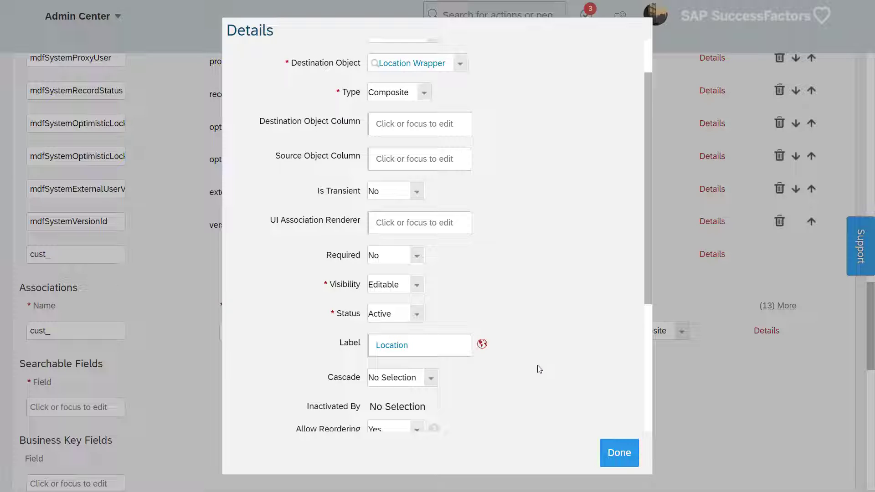
{"action": "left_click", "coordinate": [619, 458]}
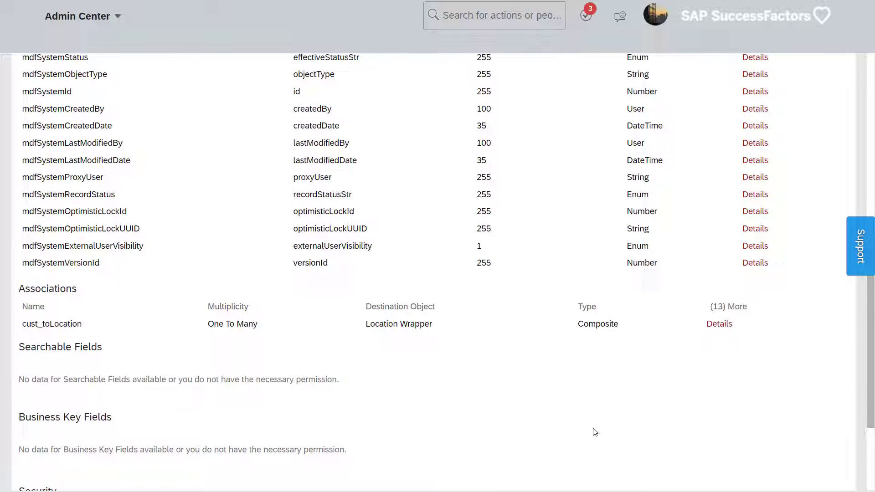
{"action": "scroll", "coordinate": [595, 432], "scroll_direction": "up", "scroll_amount": 7}
- In Manage Data, start a new Garage record
{"action": "left_click", "coordinate": [428, 67]}
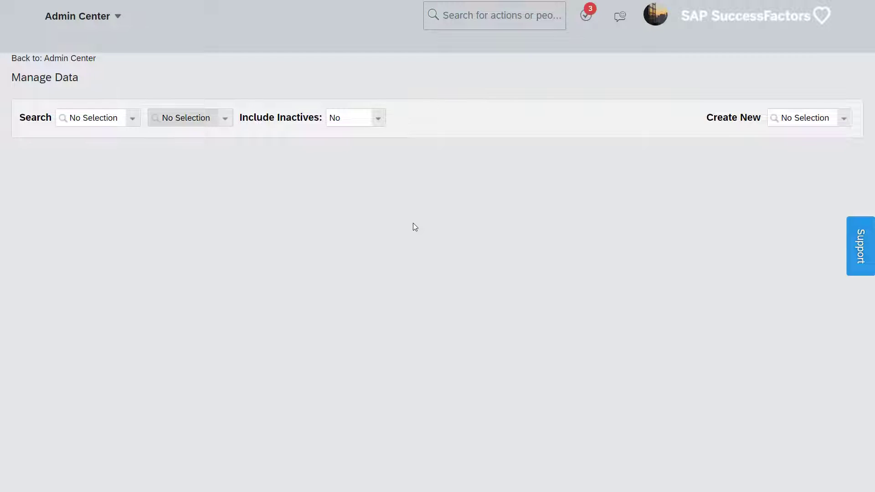
{"action": "left_click", "coordinate": [790, 120]}
{"action": "type", "text": "garag"}
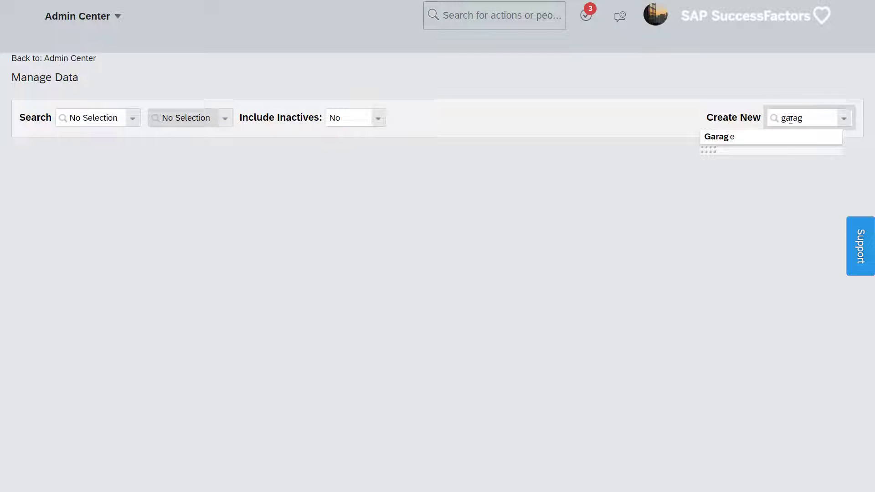
{"action": "left_click", "coordinate": [787, 138]}
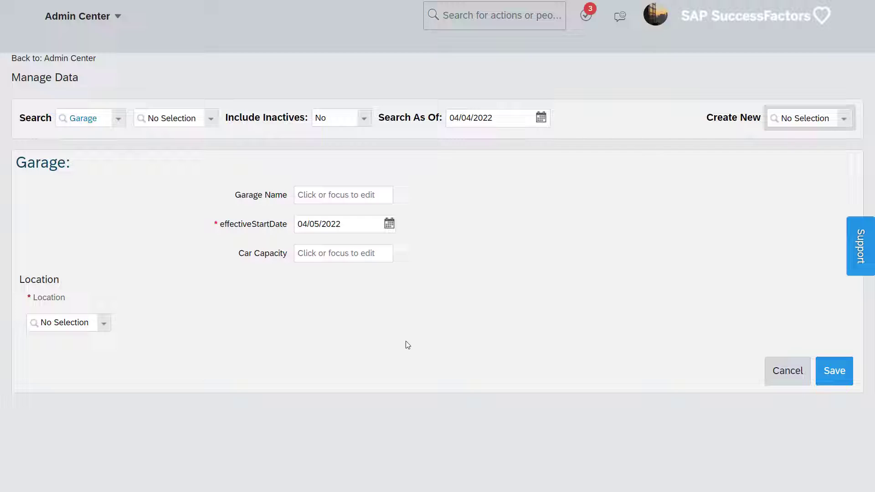
- Enter name 'Sample Garage', car capacity 124, Location Arlington, Virginia, and save
{"action": "left_click", "coordinate": [338, 195]}
{"action": "type", "text": "Sa"}
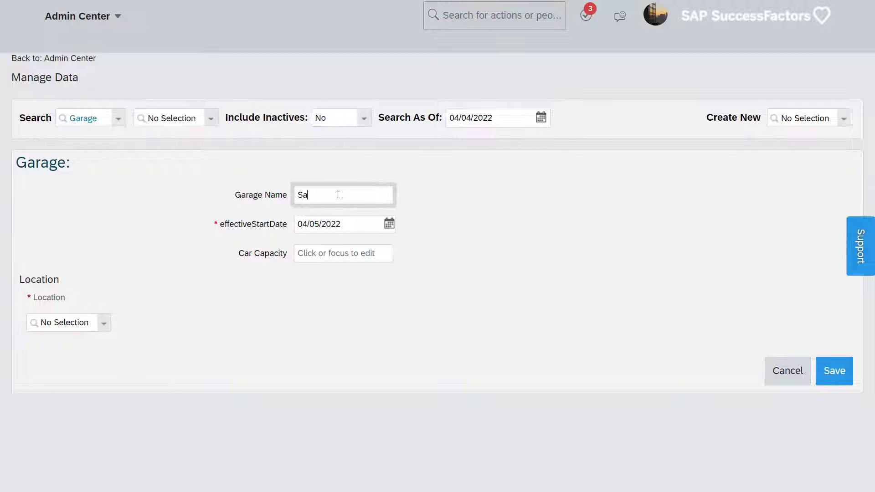
{"action": "type", "text": "mple Garage"}
{"action": "left_click", "coordinate": [321, 258]}
{"action": "type", "text": "124"}
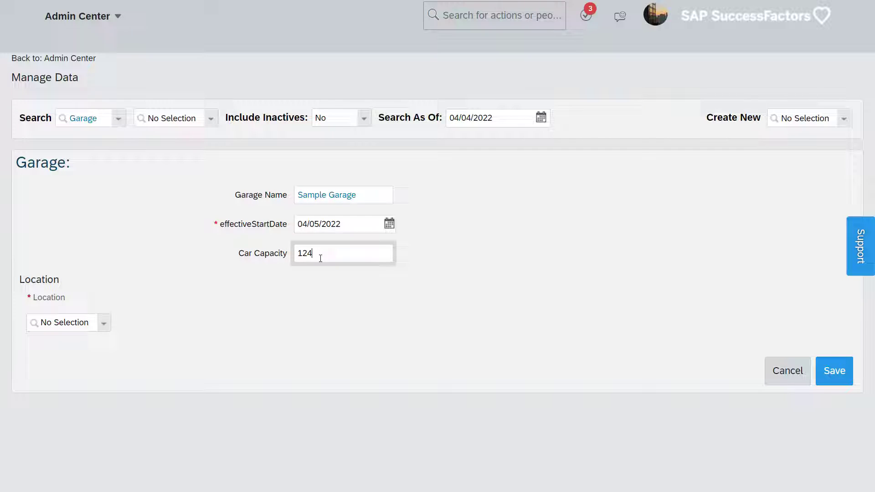
{"action": "left_click", "coordinate": [104, 324]}
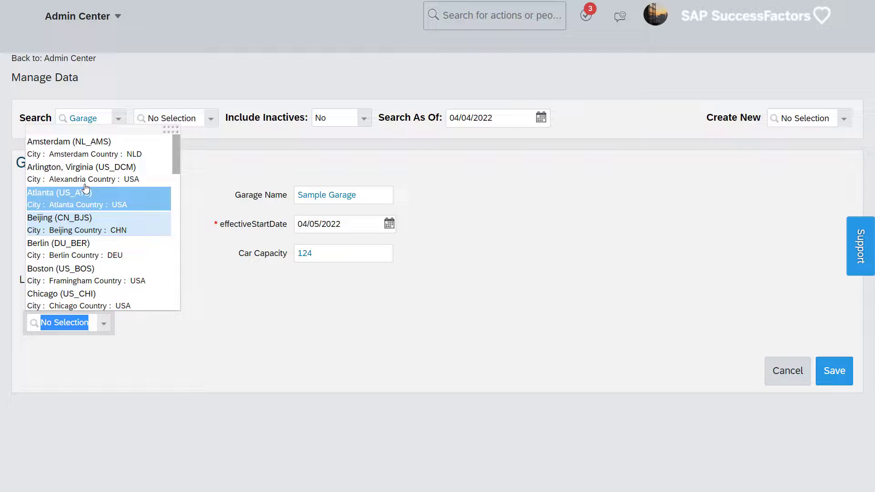
{"action": "left_click", "coordinate": [86, 183]}
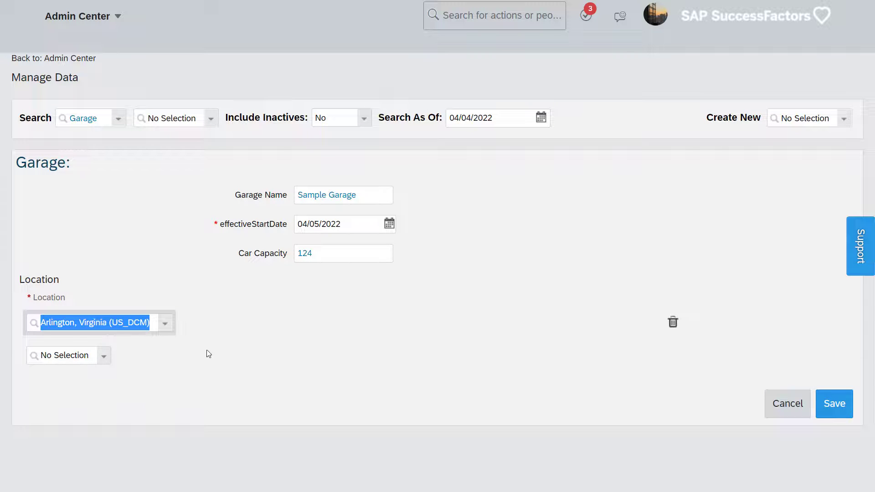
{"action": "left_click", "coordinate": [841, 408]}
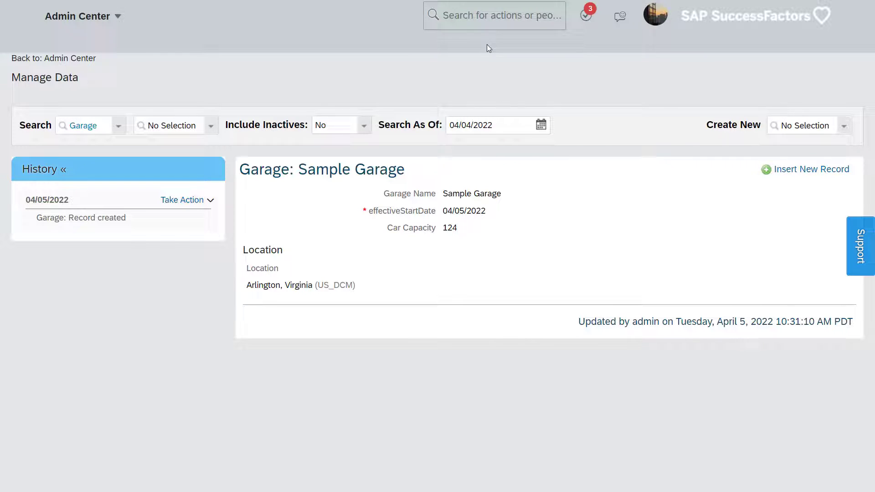
- Search for 'business configuration' and open Manage Business Configuration
{"action": "left_click", "coordinate": [496, 23]}
{"action": "type", "text": "b"}
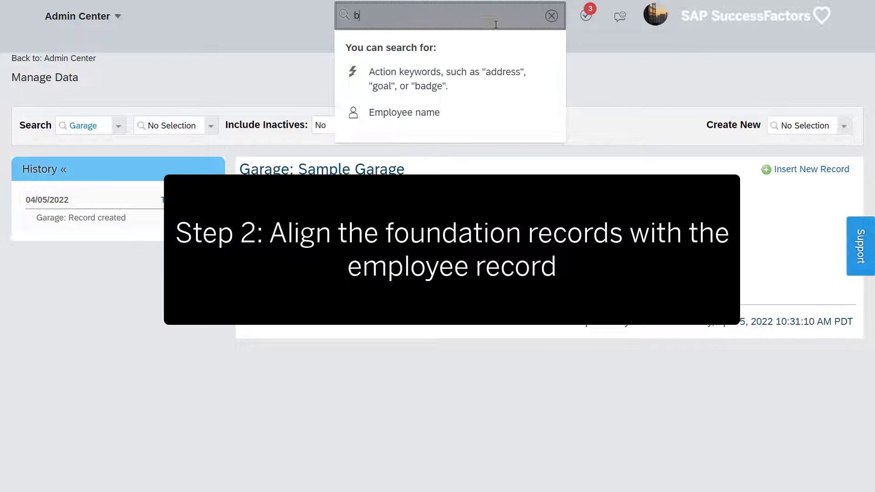
{"action": "type", "text": "usiness conf"}
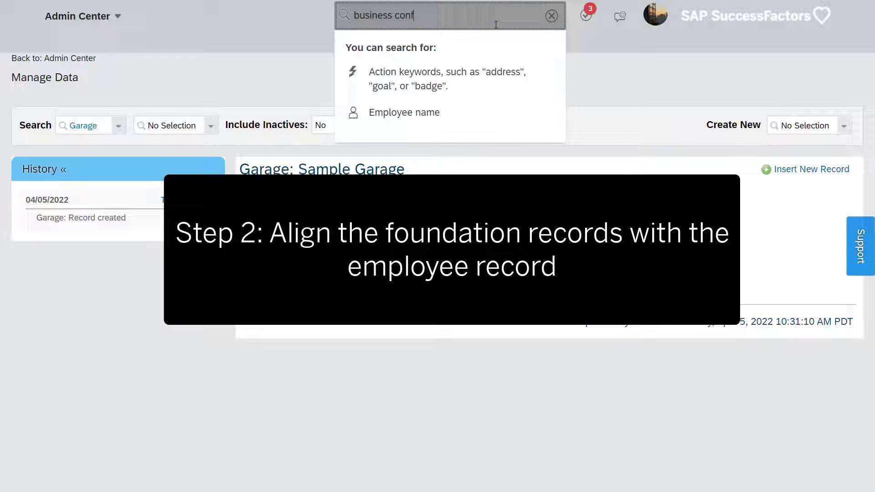
{"action": "type", "text": "igu"}
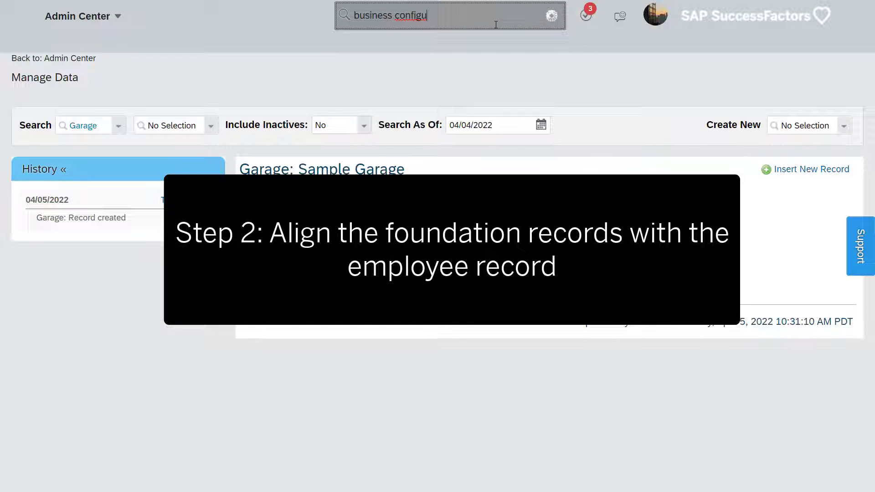
{"action": "left_click", "coordinate": [487, 49]}
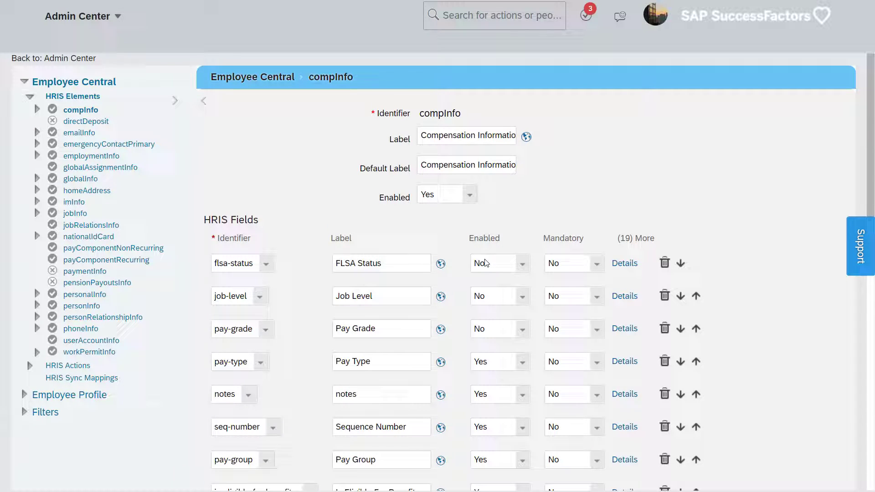
- In the jobInfo element, add a new custom-string4 field labelled 'Garage'
{"action": "left_click", "coordinate": [72, 214]}
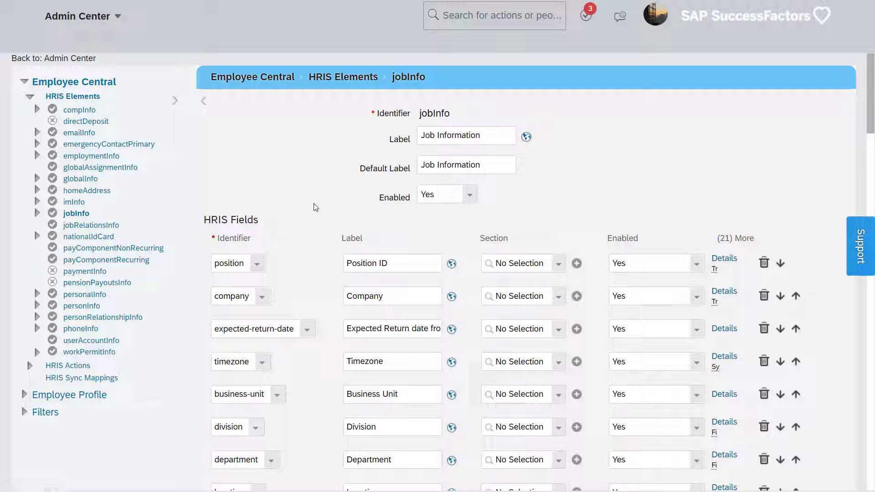
{"action": "scroll", "coordinate": [315, 207], "scroll_direction": "down", "scroll_amount": 15}
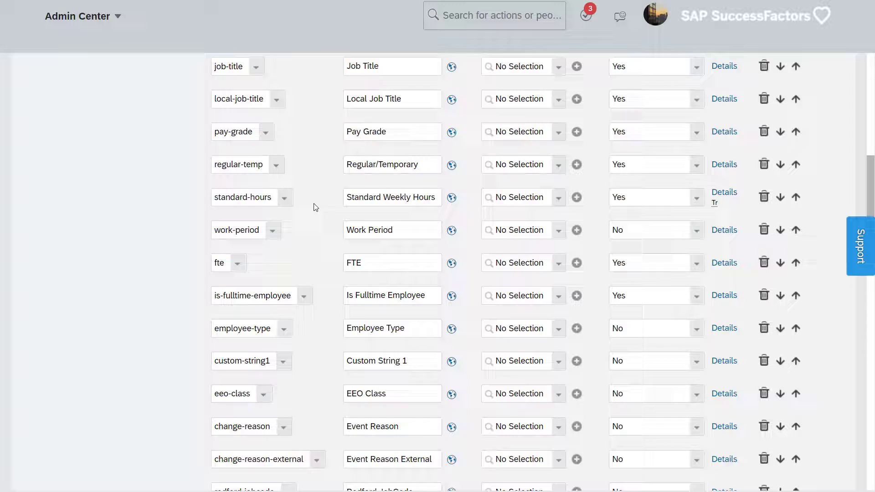
{"action": "scroll", "coordinate": [316, 207], "scroll_direction": "down", "scroll_amount": 11}
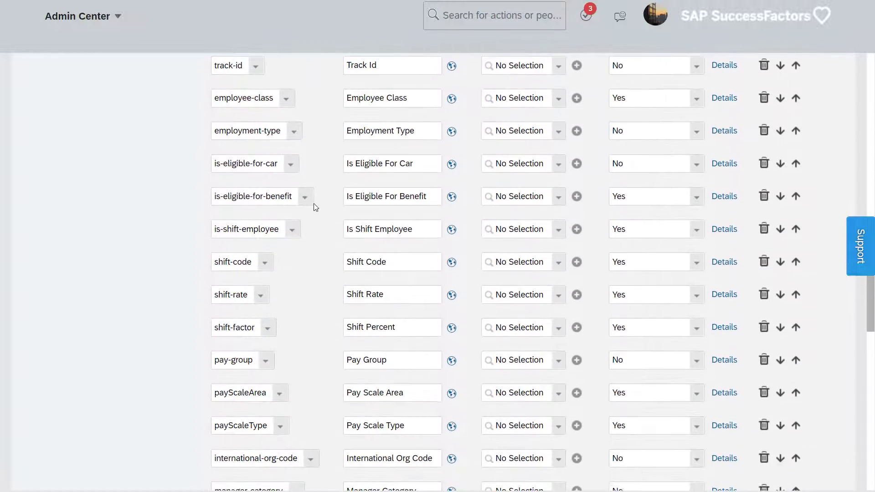
{"action": "scroll", "coordinate": [315, 207], "scroll_direction": "down", "scroll_amount": 10}
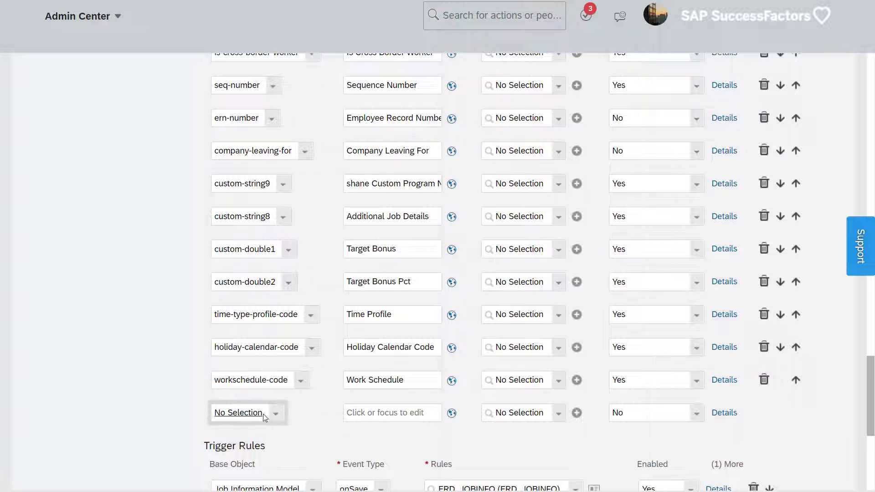
{"action": "left_click", "coordinate": [246, 418]}
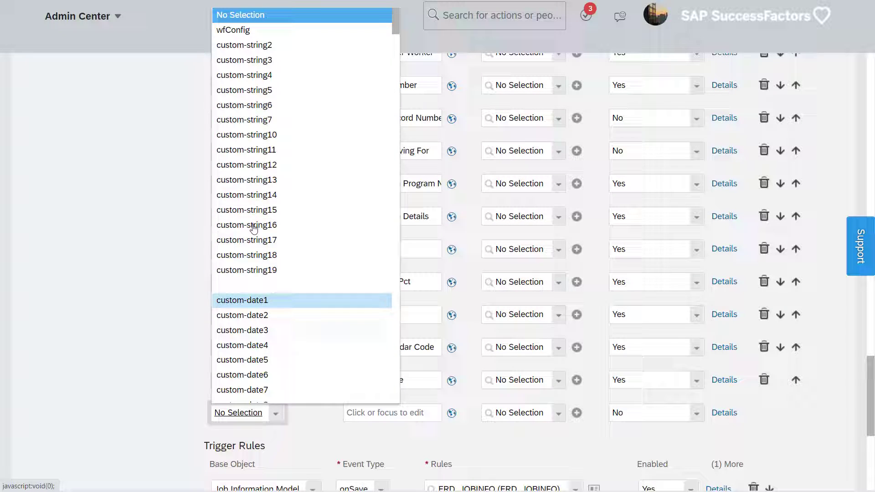
{"action": "left_click", "coordinate": [246, 75]}
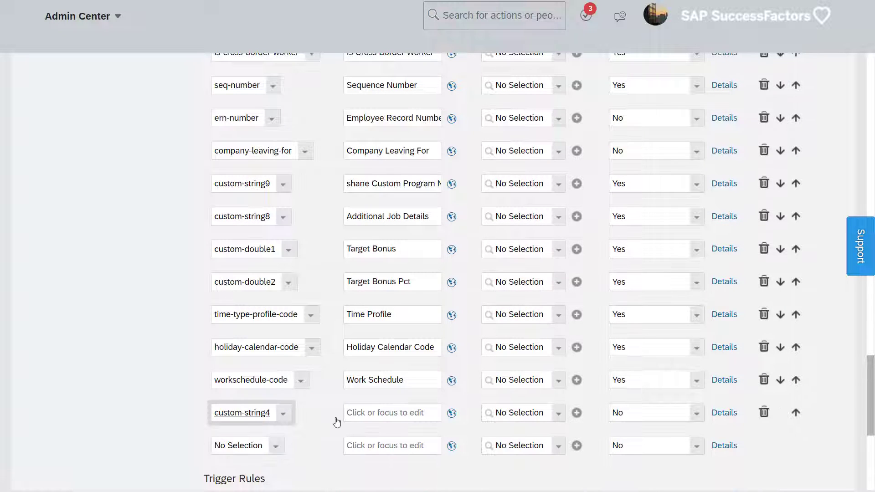
{"action": "left_click", "coordinate": [360, 417]}
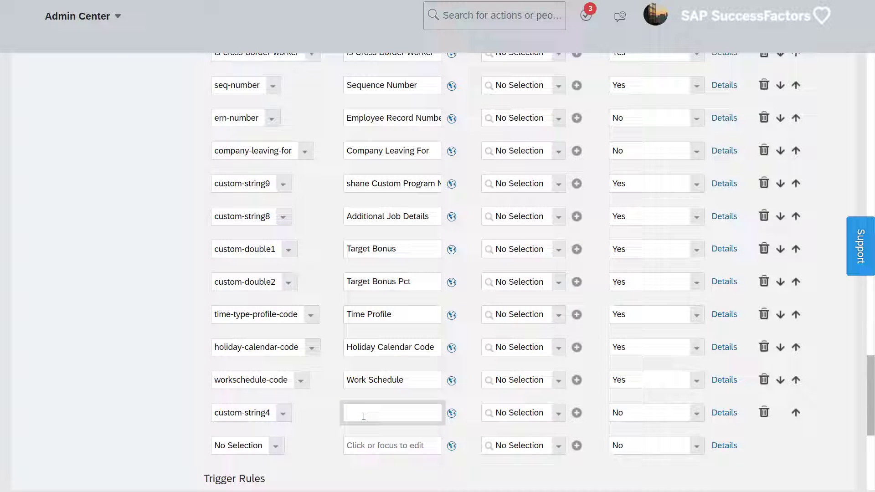
{"action": "type", "text": "Garage"}
- Set the custom-string4 field to Enabled Yes with default label Garage
{"action": "left_click", "coordinate": [724, 414]}
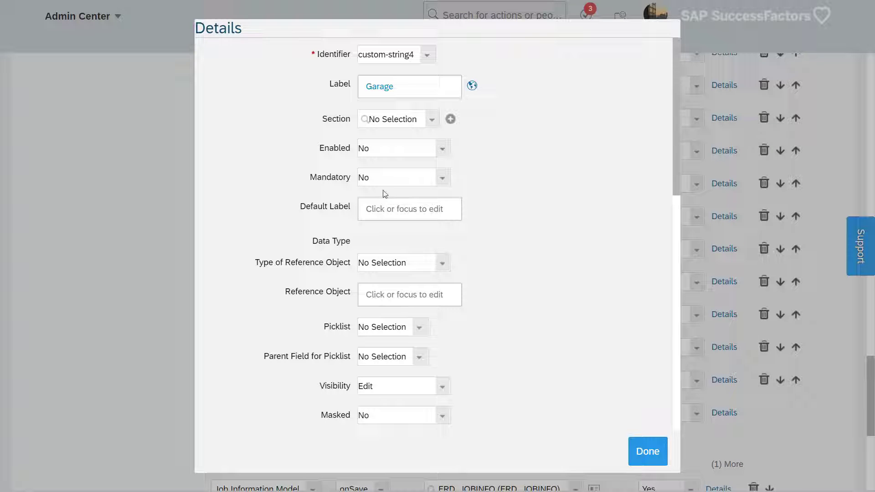
{"action": "left_click", "coordinate": [440, 149]}
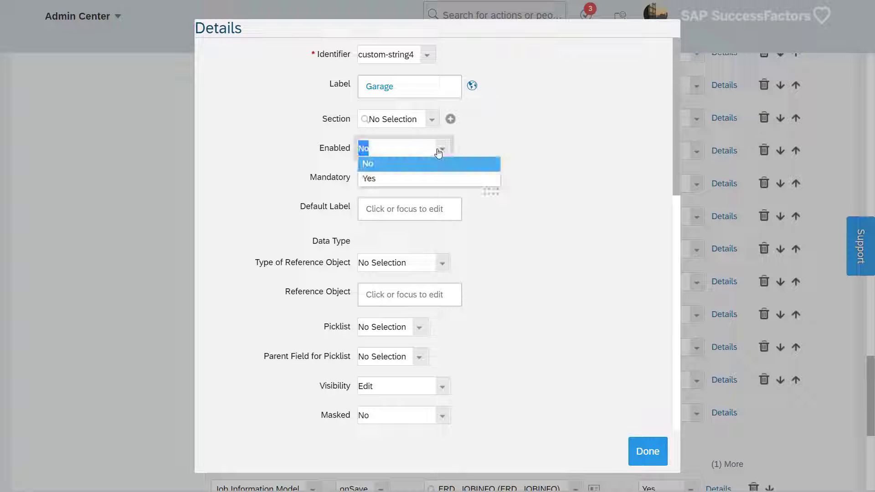
{"action": "left_click", "coordinate": [424, 179]}
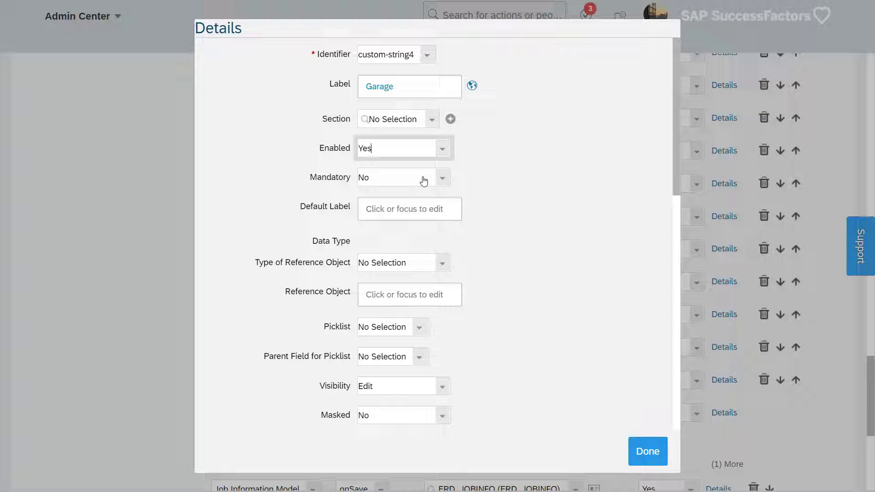
{"action": "left_click", "coordinate": [399, 207]}
{"action": "type", "text": "Garage"}
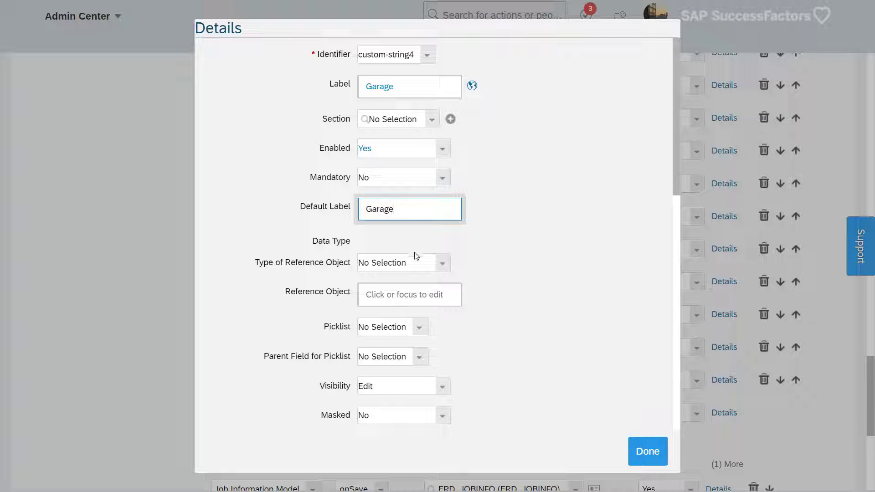
- Make the field reference a Foundation Object with Reference Object cust_Garage
{"action": "left_click", "coordinate": [443, 263]}
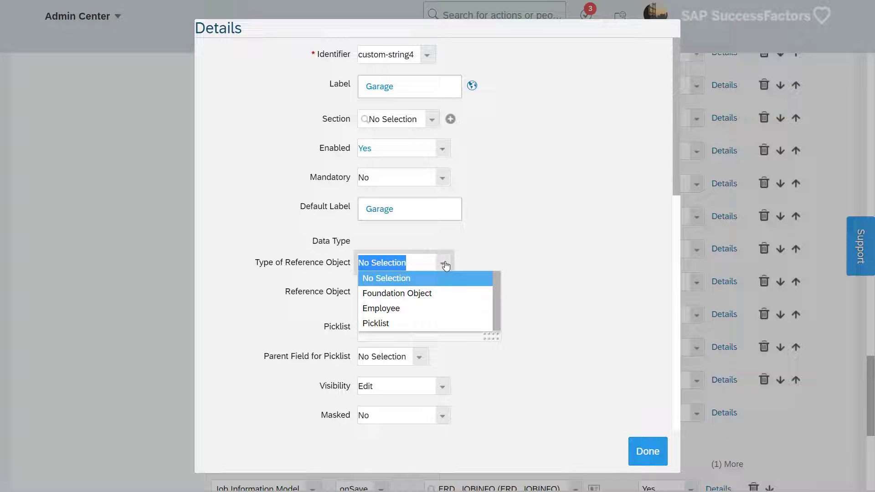
{"action": "left_click", "coordinate": [436, 294]}
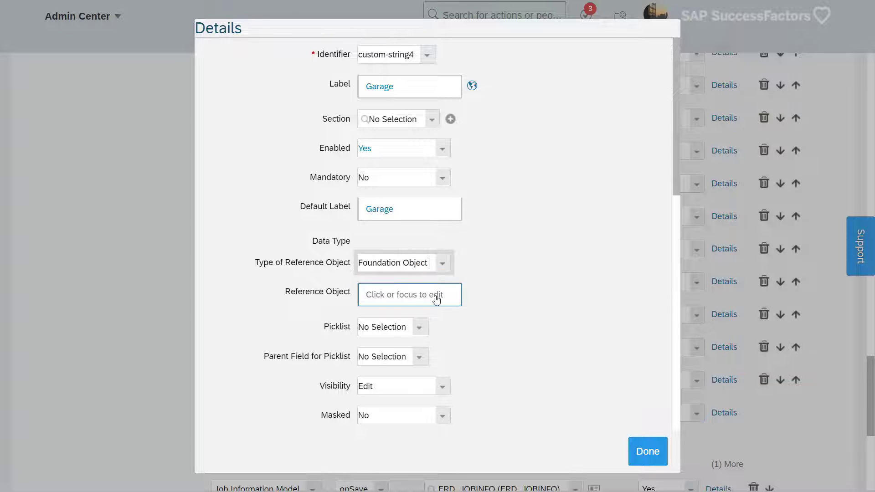
{"action": "left_click", "coordinate": [418, 296]}
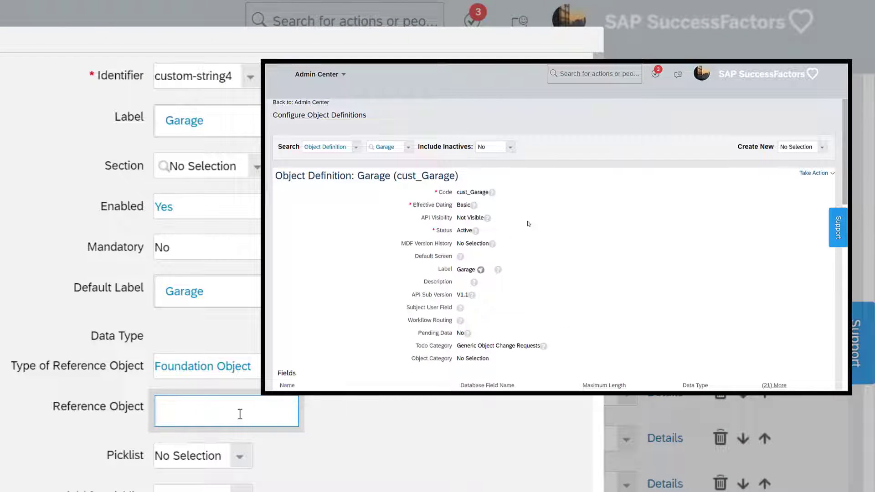
{"action": "type", "text": "cust_Garage"}
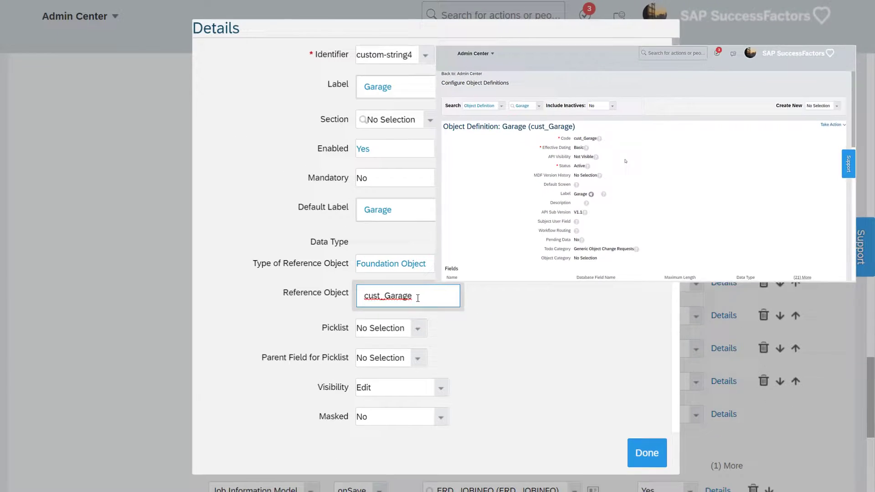
{"action": "left_click", "coordinate": [488, 307]}
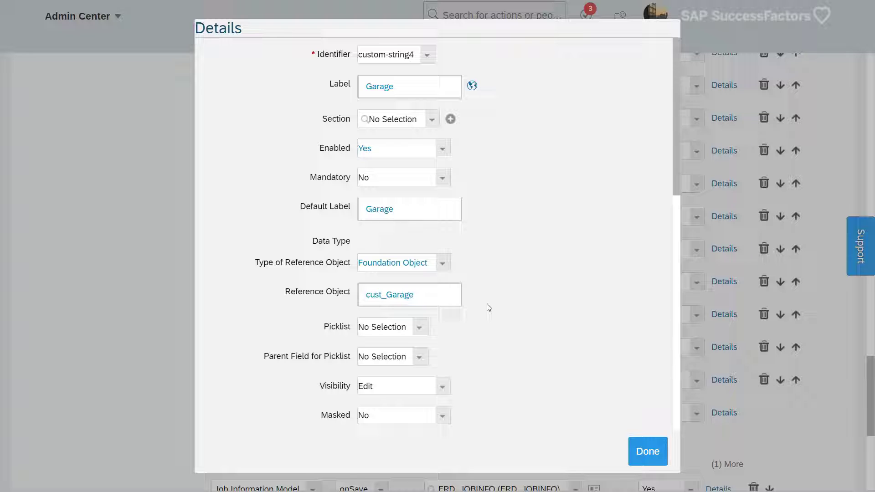
- Add a field criterion: destination value 'location', source field cust_toLocation.externalCode
{"action": "scroll", "coordinate": [640, 426], "scroll_direction": "down", "scroll_amount": 6}
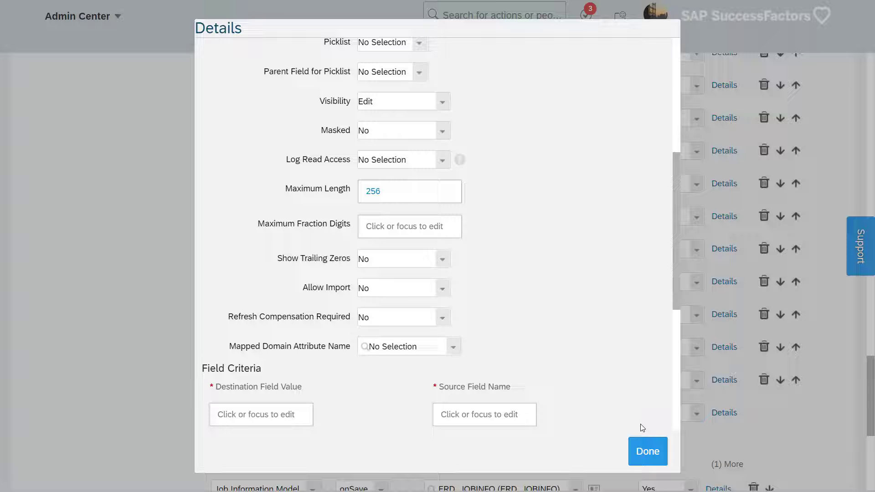
{"action": "scroll", "coordinate": [643, 428], "scroll_direction": "down", "scroll_amount": 1}
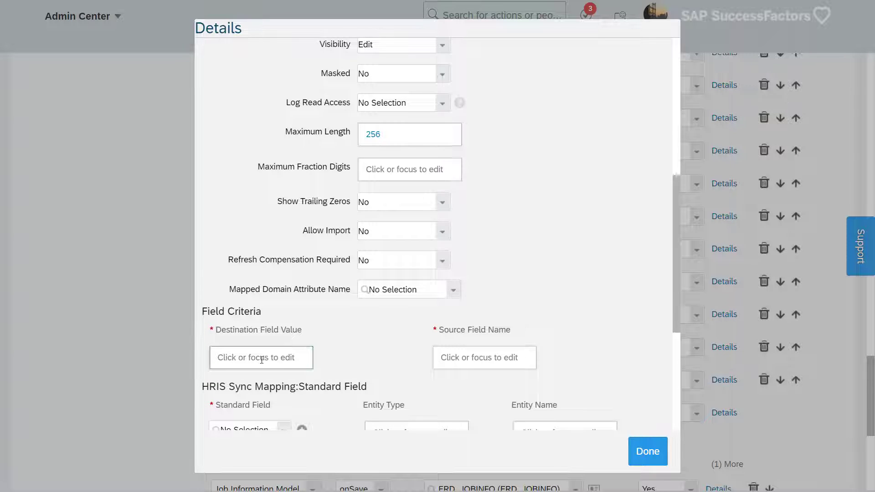
{"action": "left_click", "coordinate": [261, 359]}
{"action": "type", "text": "locati"}
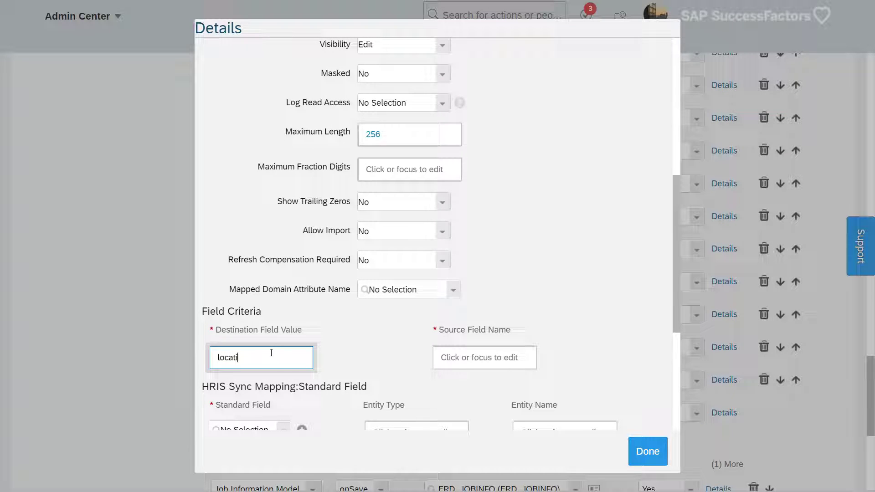
{"action": "type", "text": "on"}
{"action": "key", "text": "Tab"}
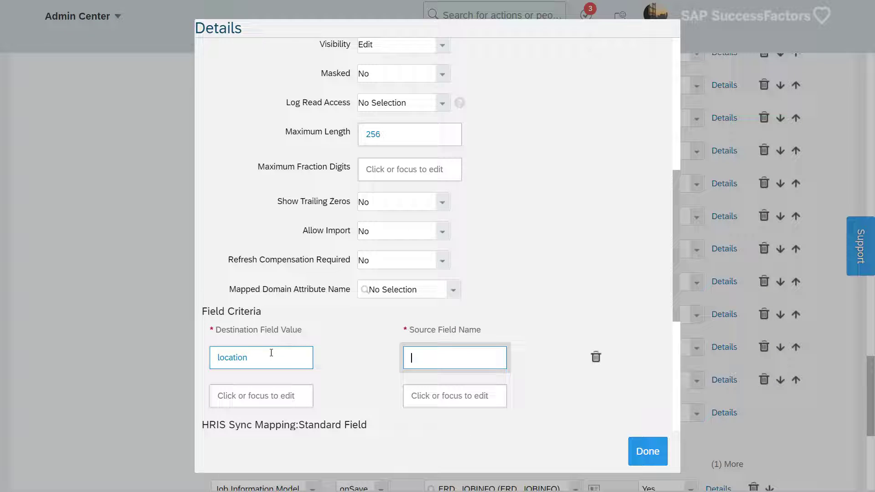
{"action": "type", "text": "cust_toLocation"}
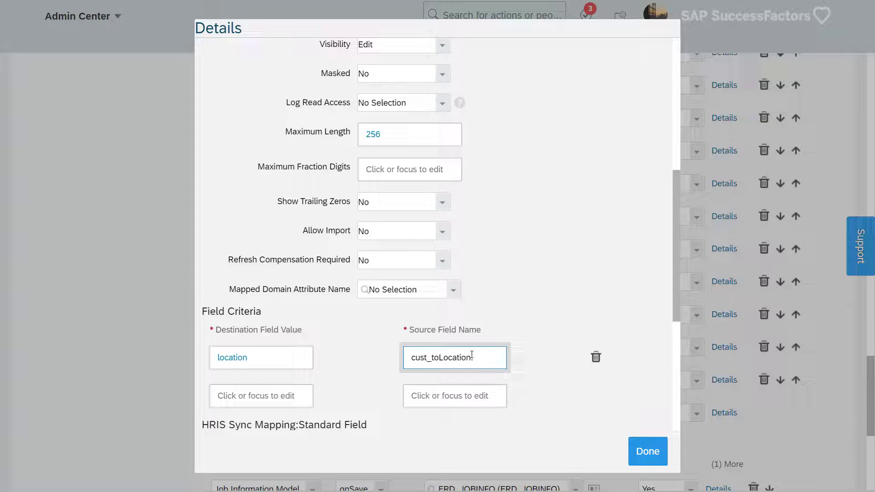
{"action": "type", "text": "externalCode"}
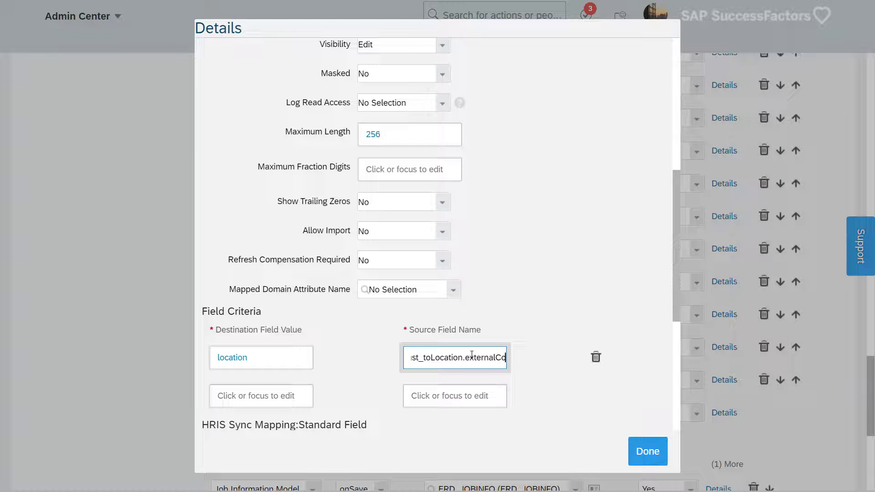
{"action": "left_click", "coordinate": [528, 379]}
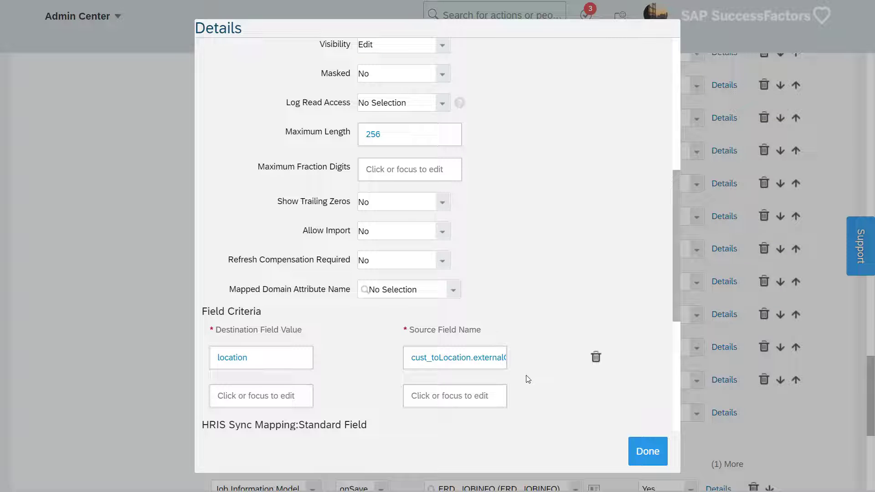
- Finish the Garage (custom-string4) field details and save the jobInfo field configuration
{"action": "left_click", "coordinate": [653, 459]}
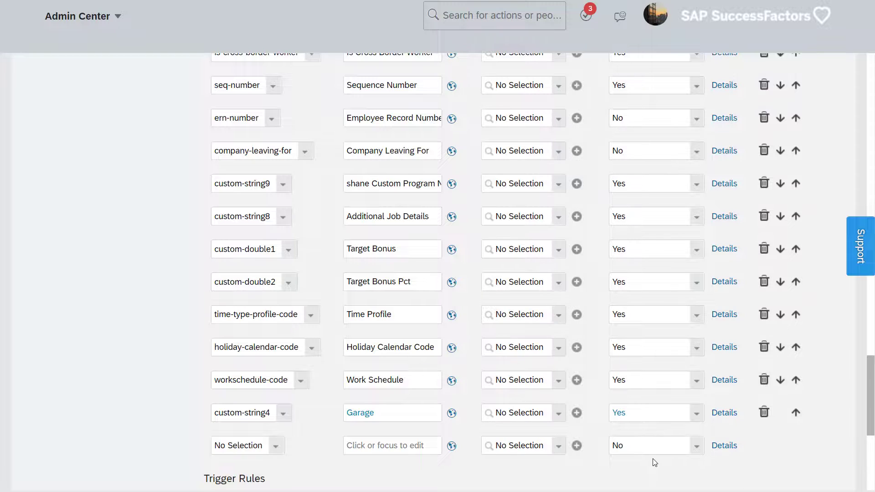
{"action": "scroll", "coordinate": [652, 458], "scroll_direction": "down", "scroll_amount": 6}
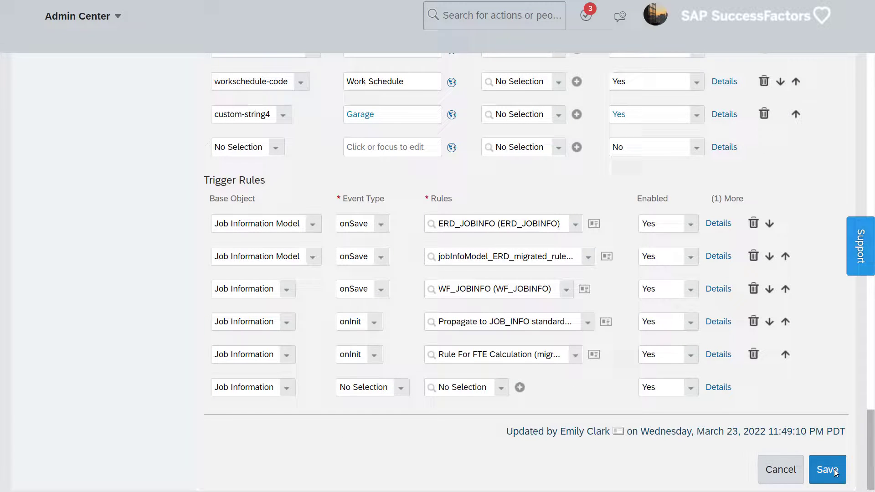
{"action": "left_click", "coordinate": [835, 472]}
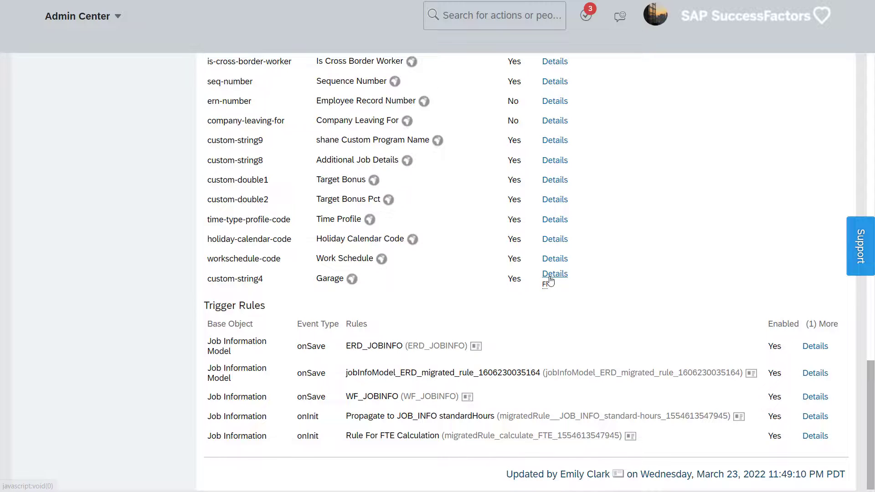
- Reopen the Garage field details to confirm its location field criterion was kept
{"action": "left_click", "coordinate": [552, 274]}
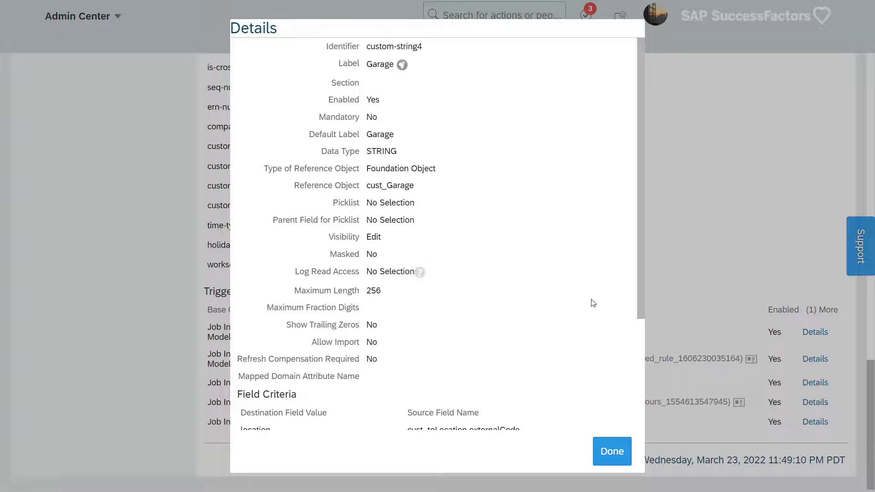
{"action": "scroll", "coordinate": [588, 303], "scroll_direction": "down", "scroll_amount": 3}
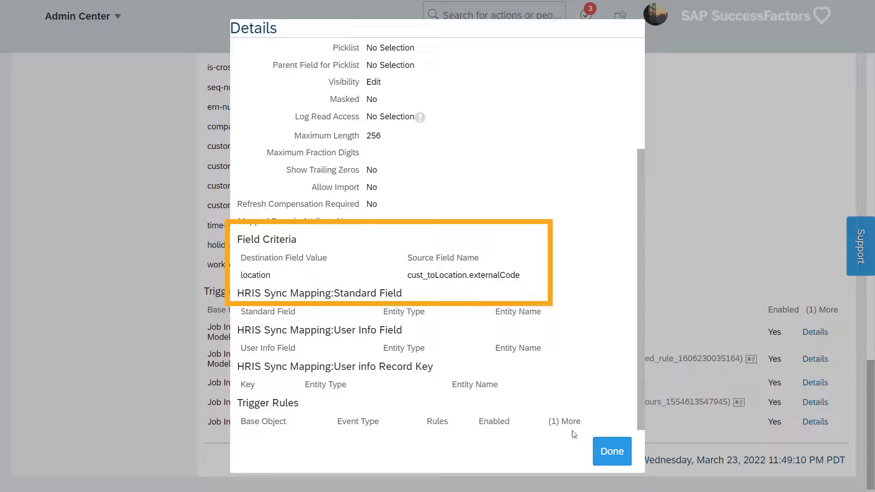
{"action": "left_click", "coordinate": [610, 451]}
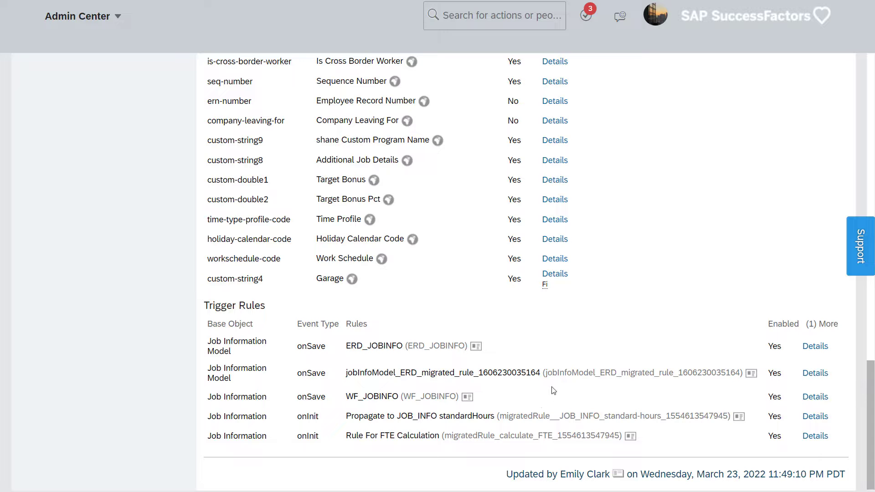
- Search for 'add new employ' and open the Add New Employee page
{"action": "left_click", "coordinate": [511, 21]}
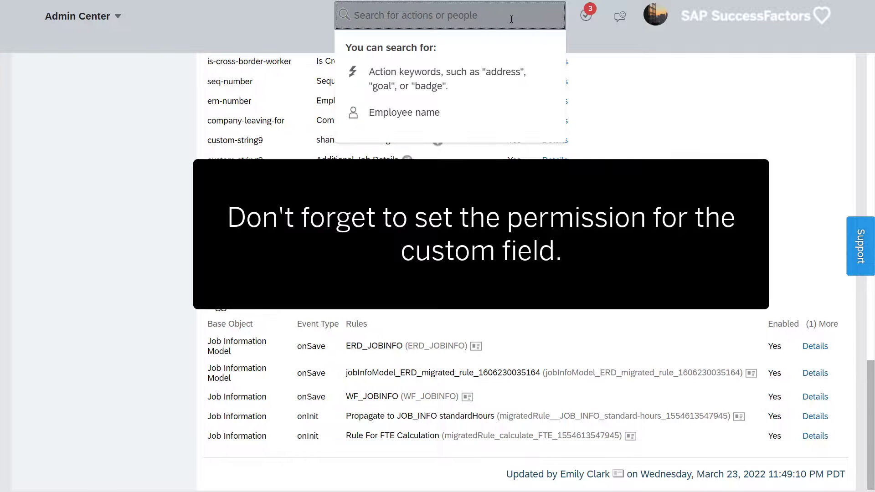
{"action": "type", "text": "add new employ"}
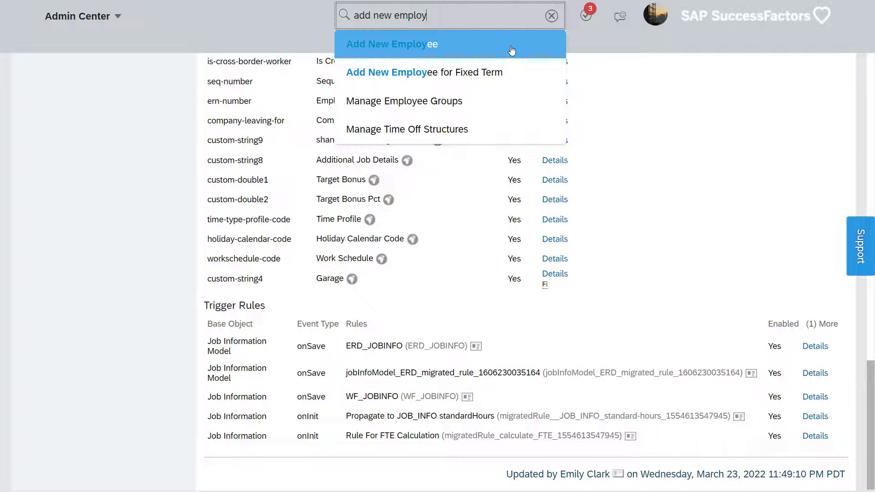
{"action": "left_click", "coordinate": [511, 50]}
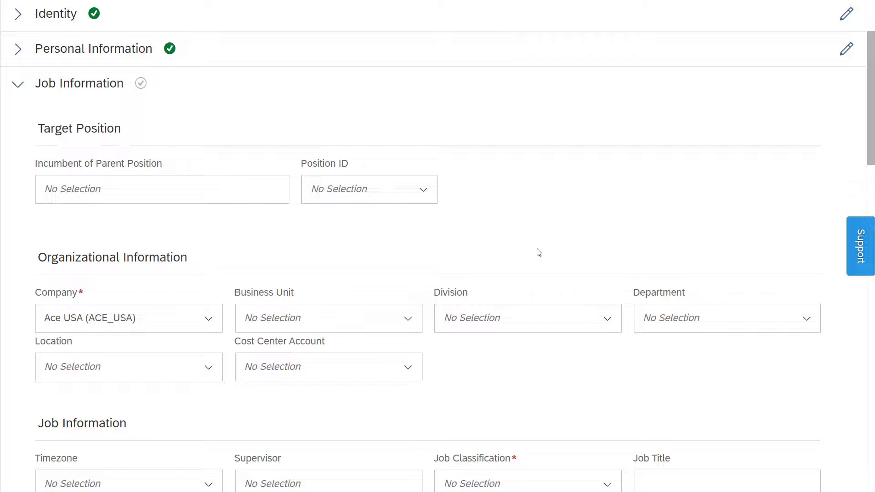
- Set Location to Arlington, Virginia (US_DCM) and show the 25 more job fields, including Garage
{"action": "left_click", "coordinate": [208, 370]}
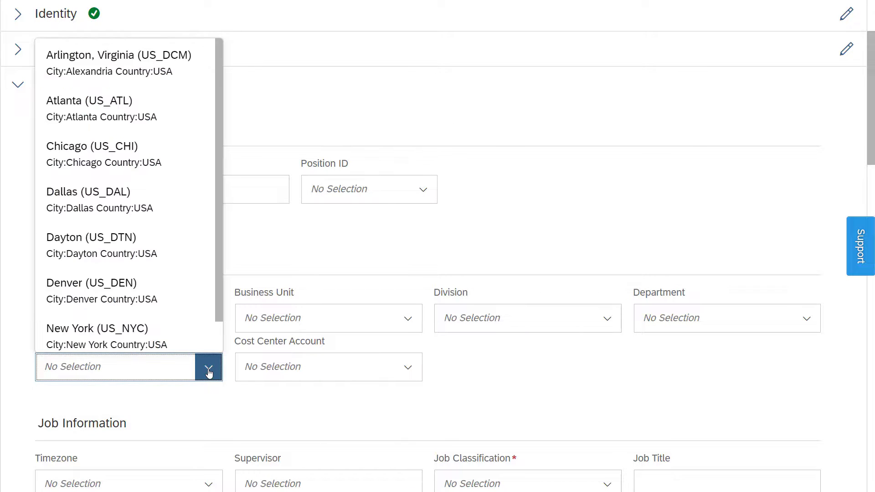
{"action": "left_click", "coordinate": [181, 80]}
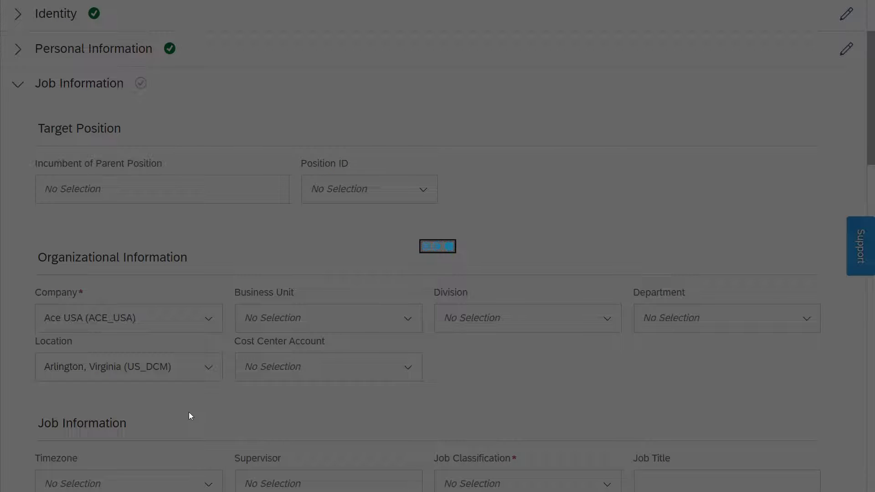
{"action": "scroll", "coordinate": [191, 416], "scroll_direction": "down", "scroll_amount": 9}
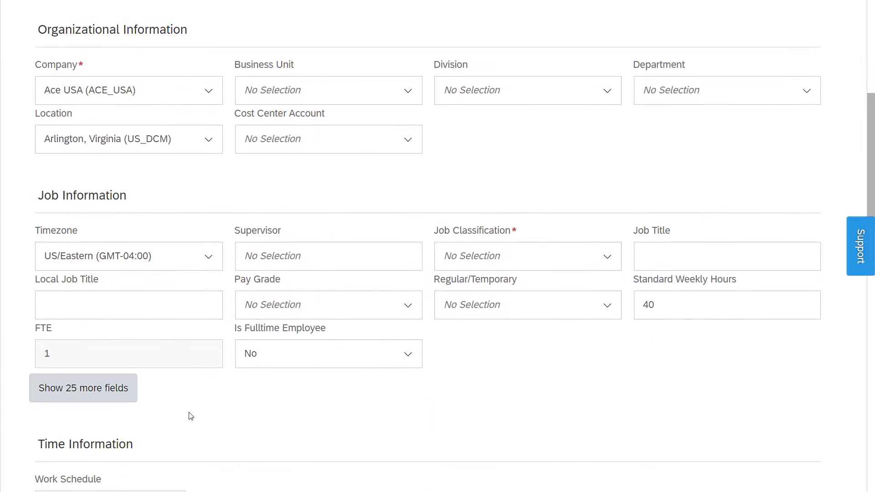
{"action": "scroll", "coordinate": [191, 416], "scroll_direction": "down", "scroll_amount": 3}
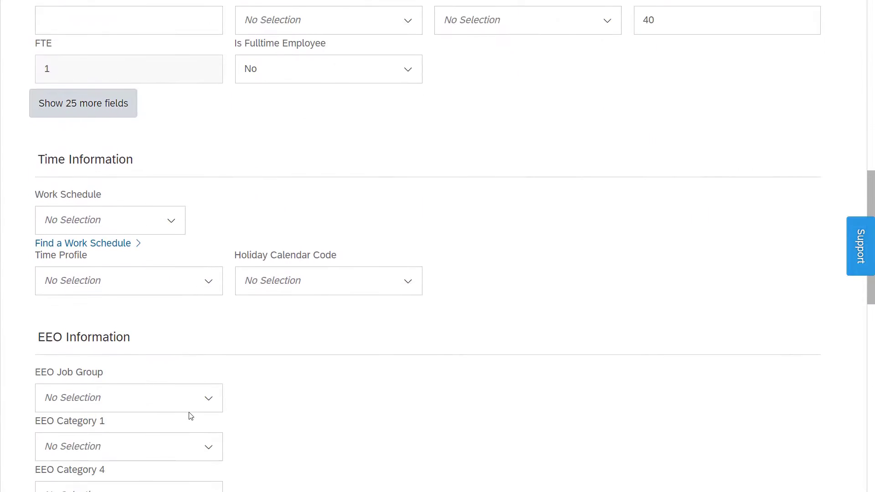
{"action": "left_click", "coordinate": [105, 102]}
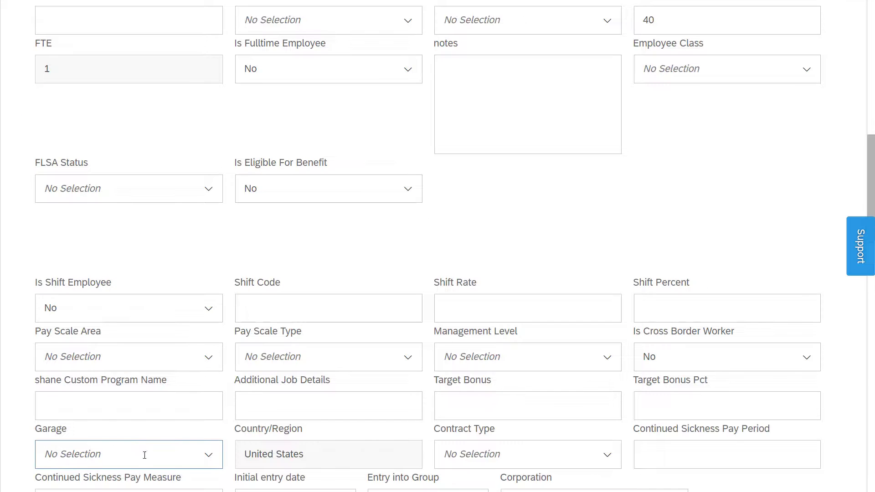